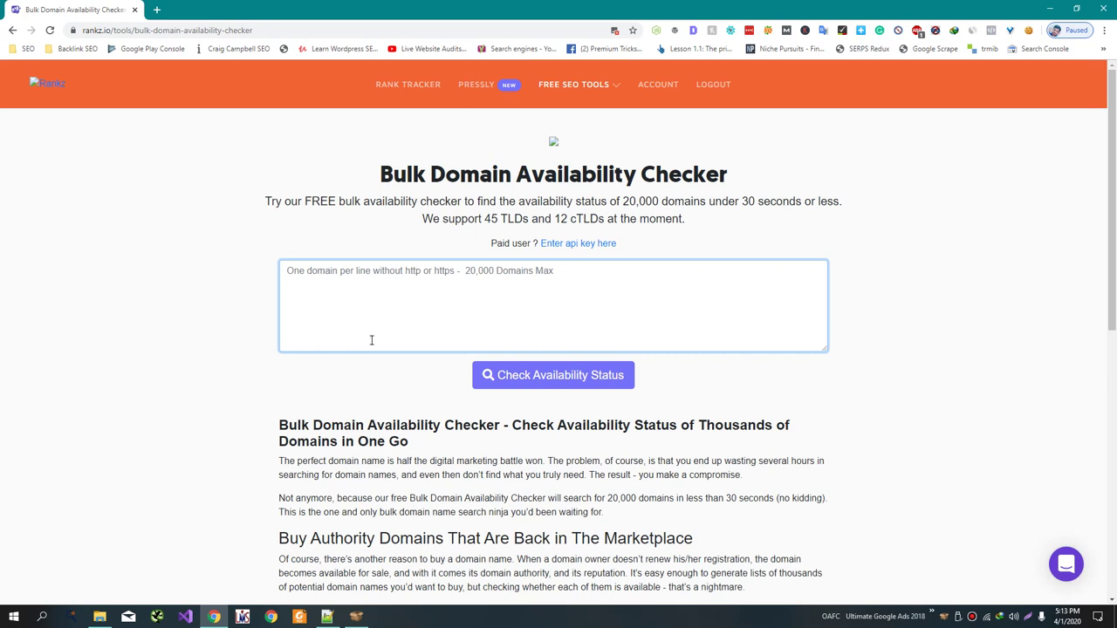
- Run the bulk availability check on the copied domain list and review how many domains are reported available
key("ctrl+v")
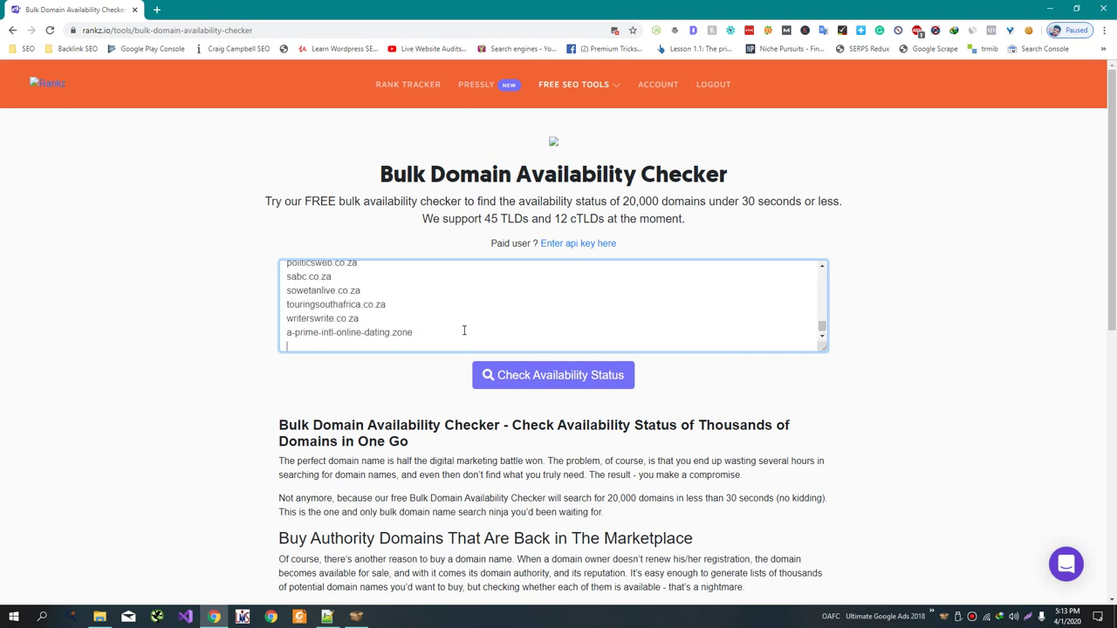
left_click(490, 374)
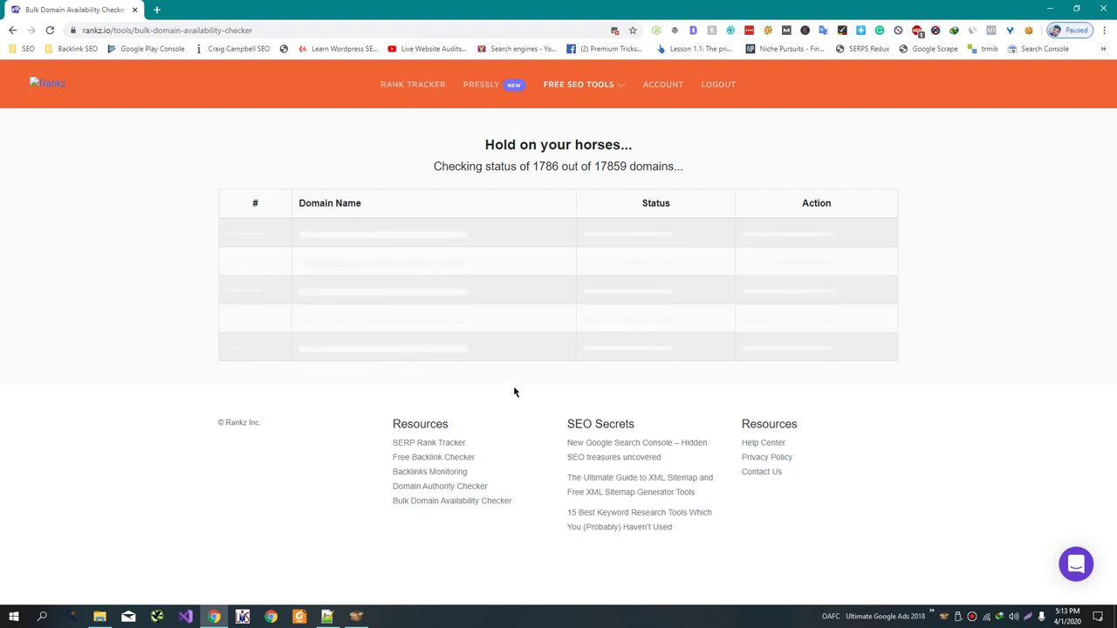
scroll(517, 388, "down", 3)
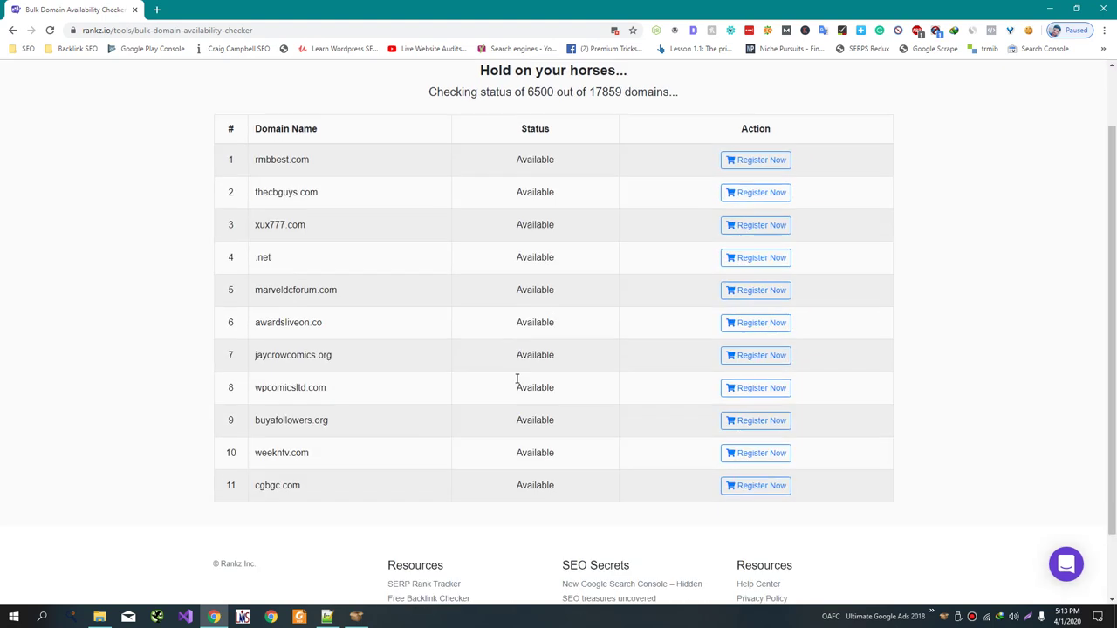
scroll(517, 377, "up", 3)
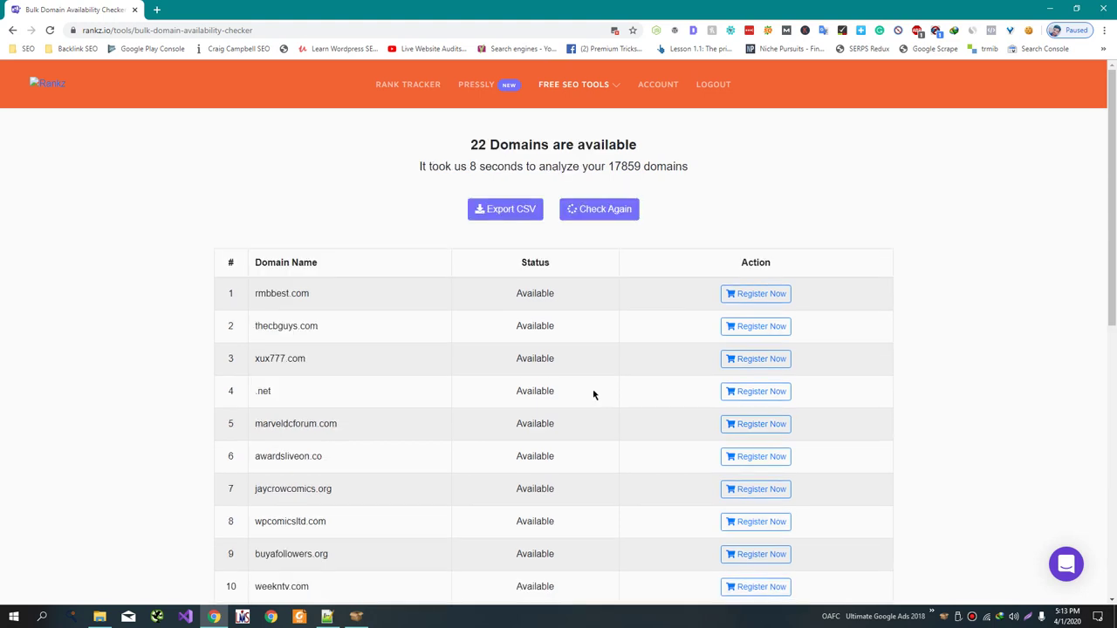
left_click_drag(467, 141, 668, 149)
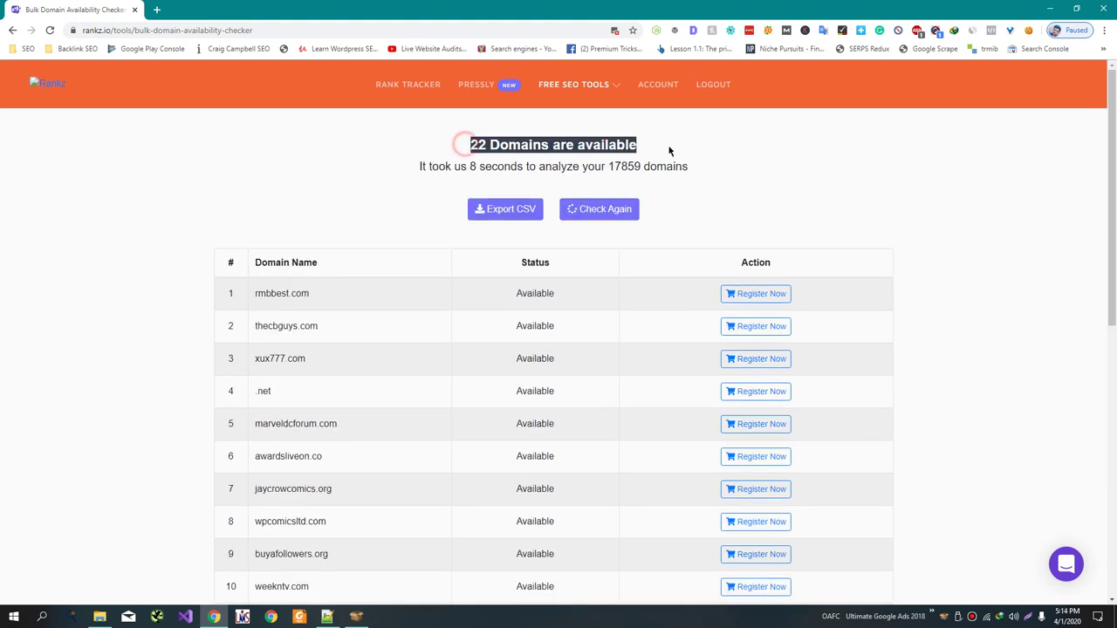
- Switch to ScrapeBox and export the available domains from Domain Lookup to the Desktop as Available.txt, replacing the existing file
left_click(356, 616)
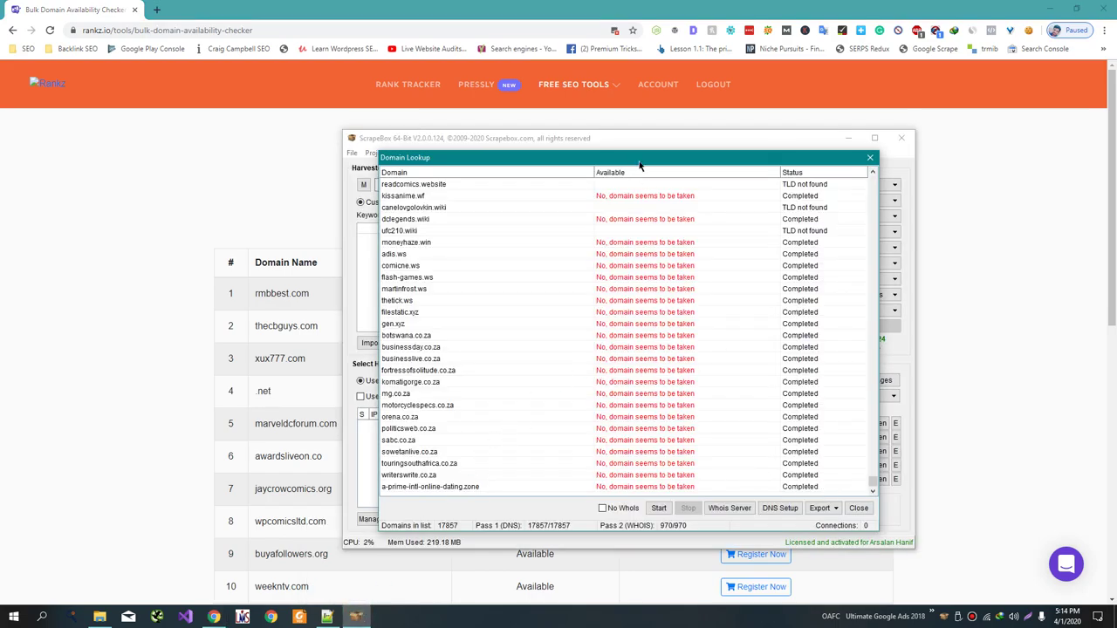
left_click_drag(640, 161, 702, 146)
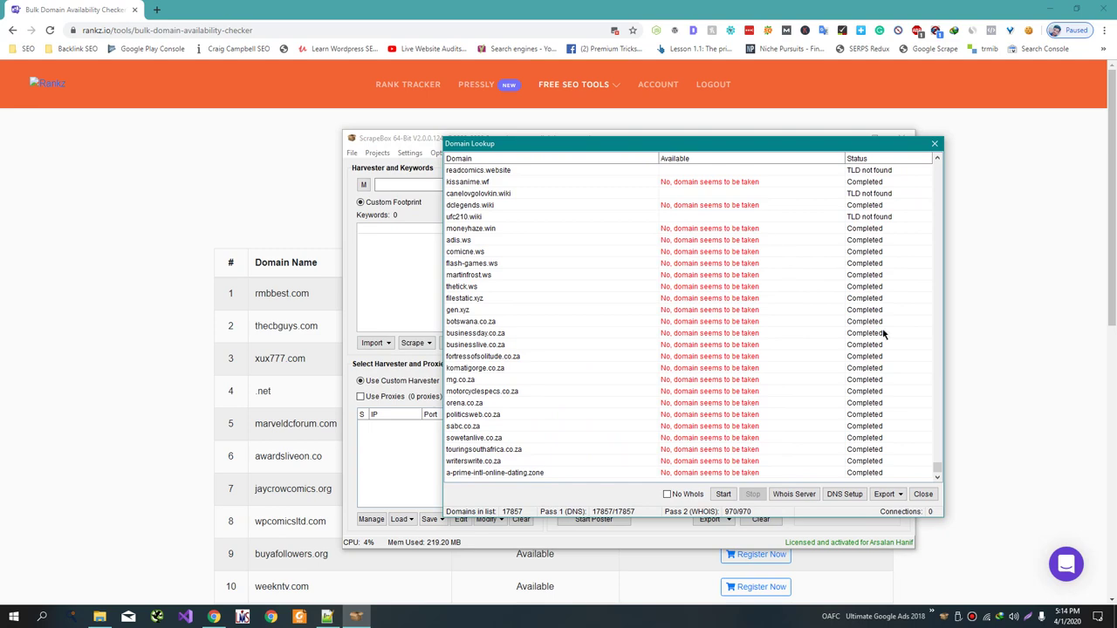
left_click(887, 494)
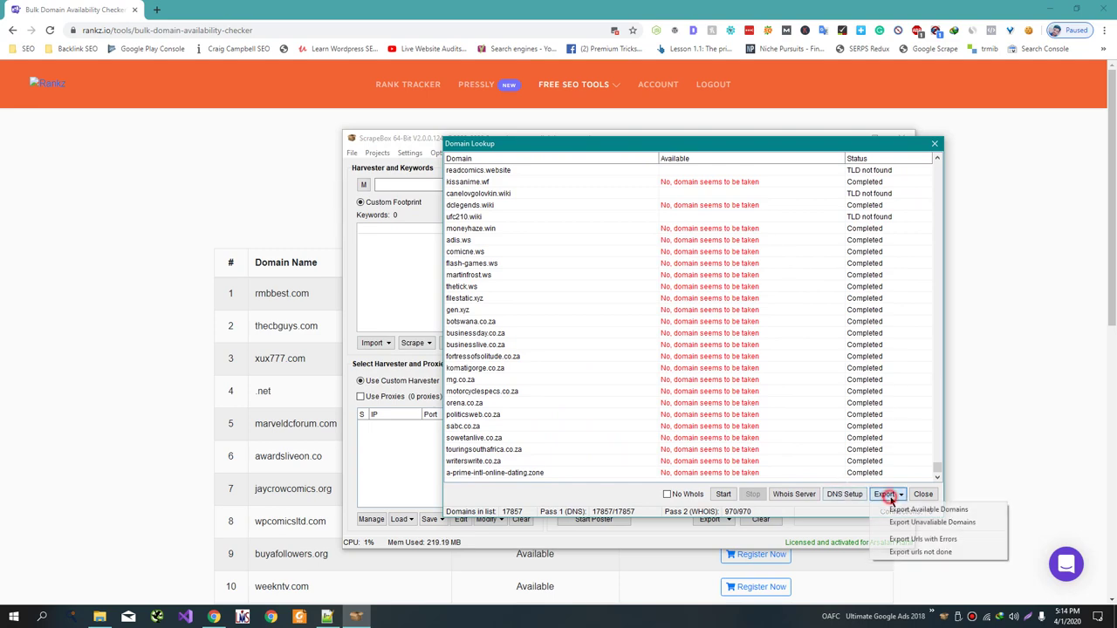
left_click(927, 509)
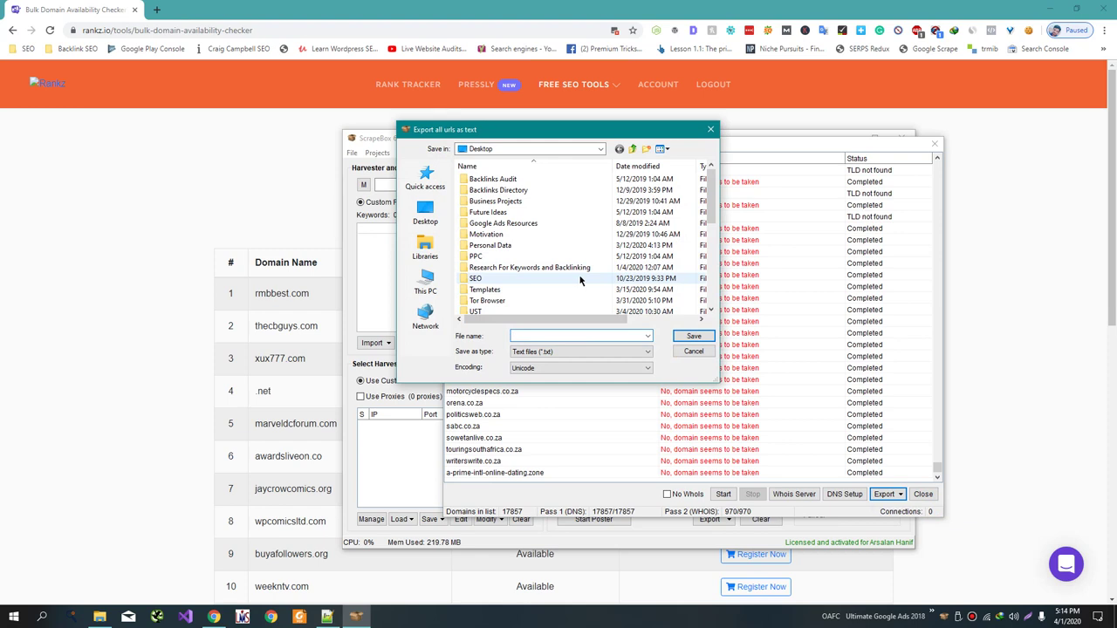
type("Availa")
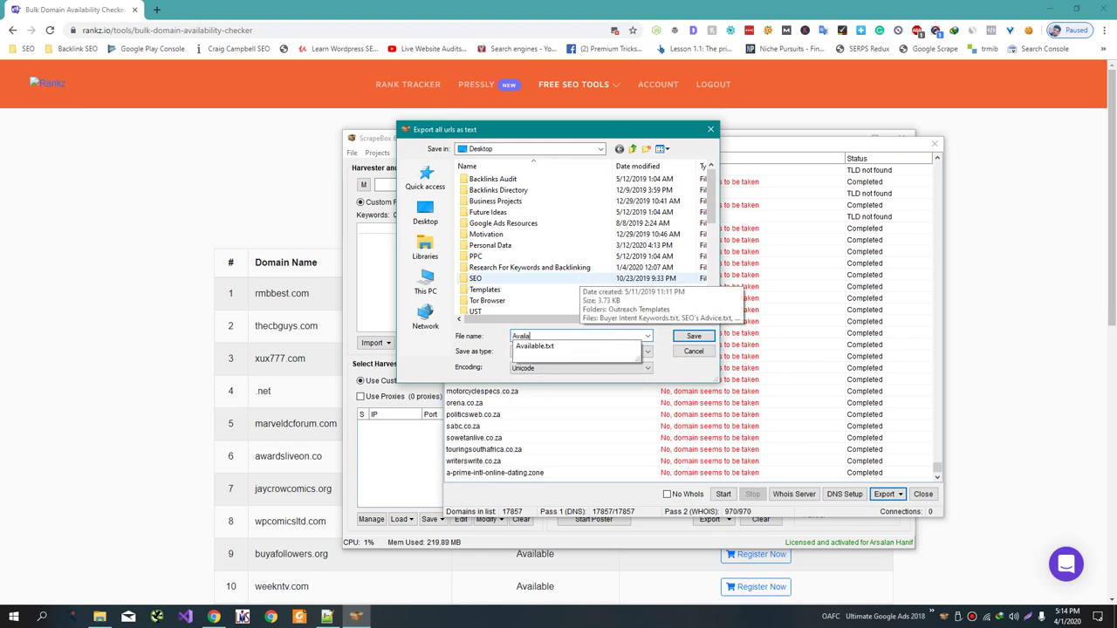
type("ble")
key("Return")
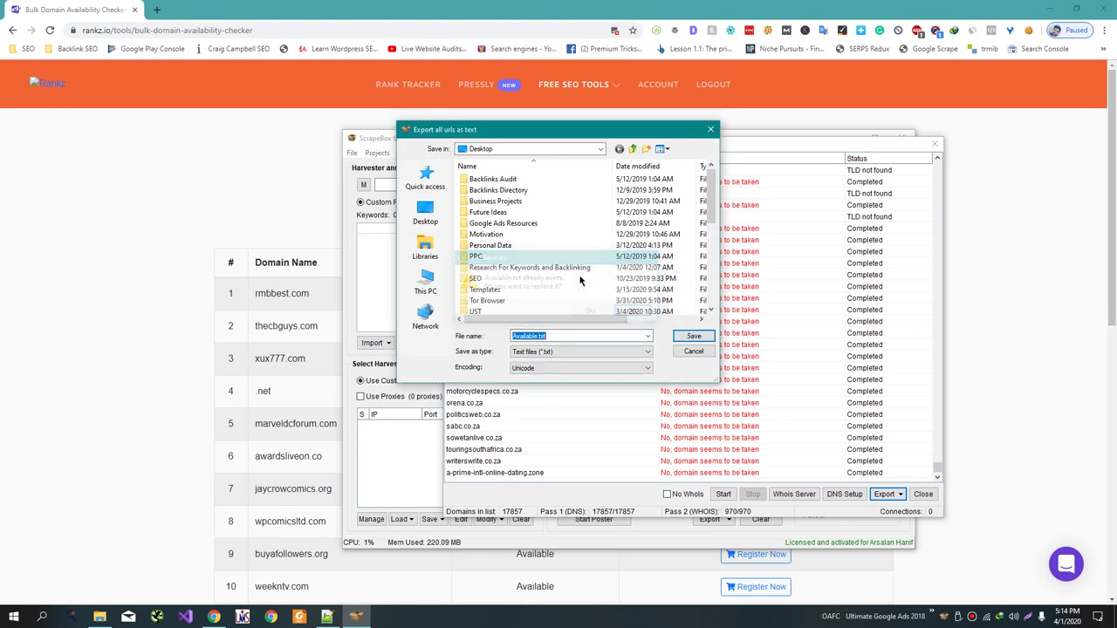
key("Return")
key("y")
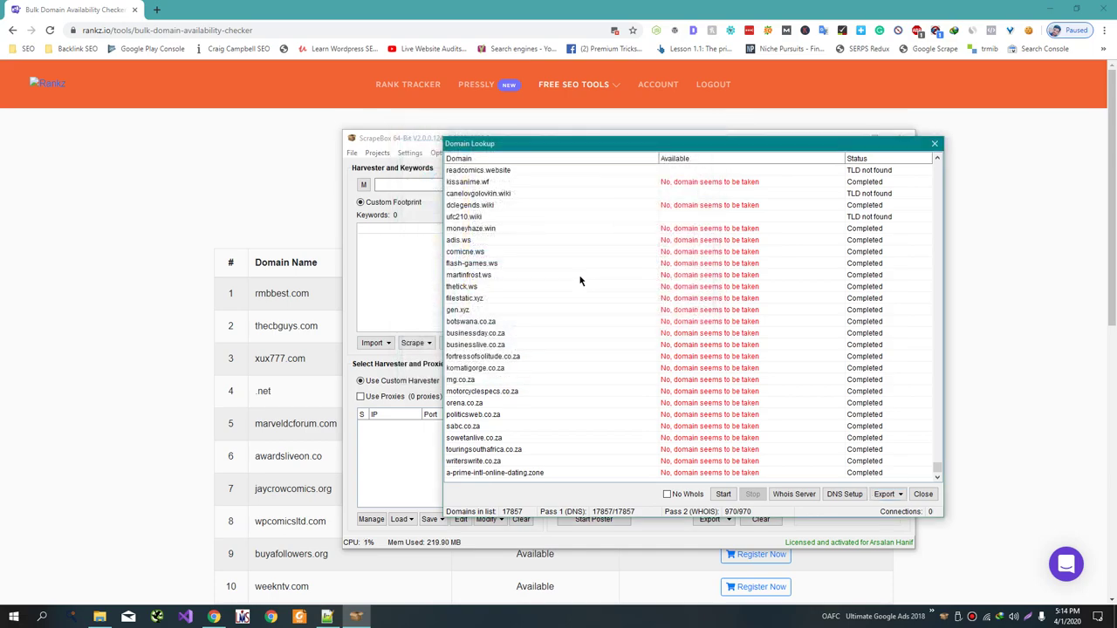
- Switch to Notepad++ and reload the modified Available.txt
left_click(175, 362)
left_click(327, 617)
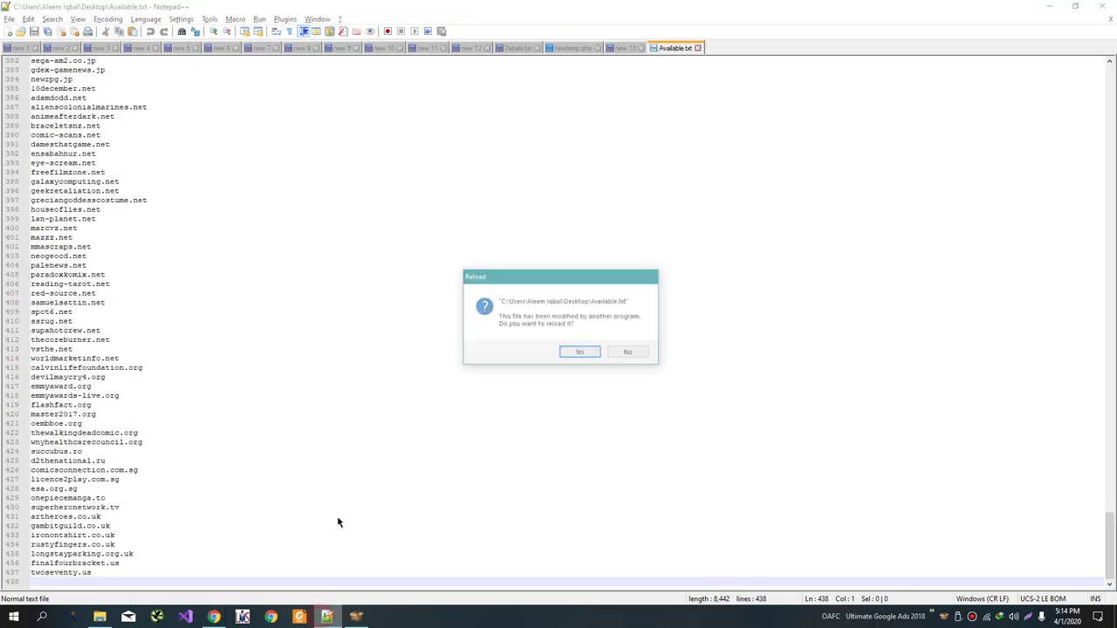
left_click(581, 354)
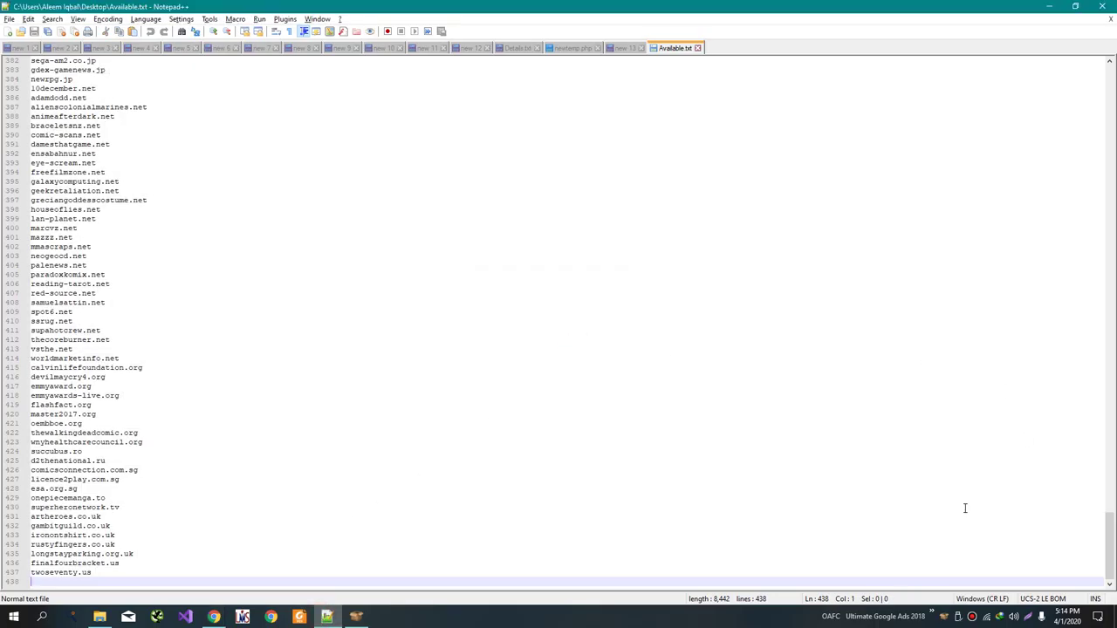
- Compare the number of domains in Available.txt with the available domains listed on the Rankz results page
key("alt+Tab")
key("alt+Tab")
key("Tab")
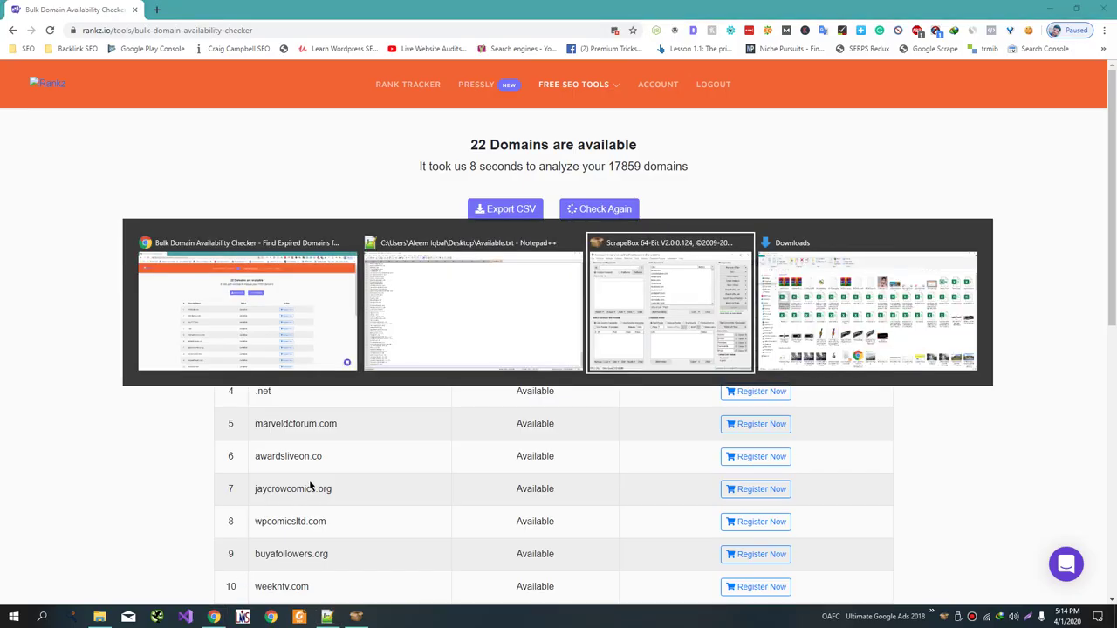
key("alt+Tab")
key("Tab")
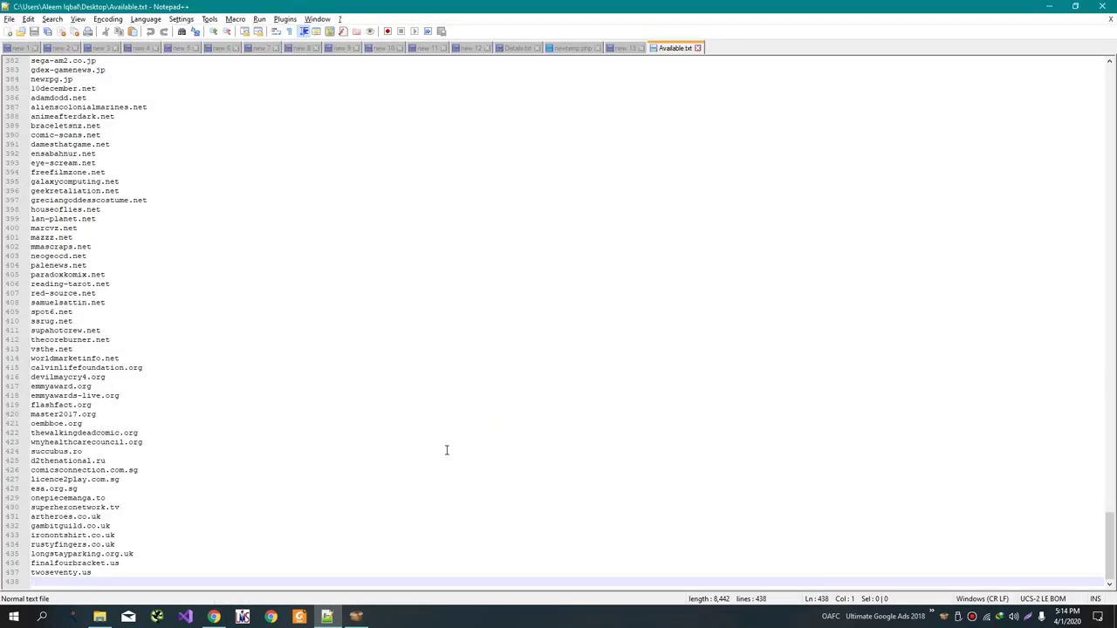
key("alt+Tab")
key("Tab")
scroll(464, 449, "down", 3)
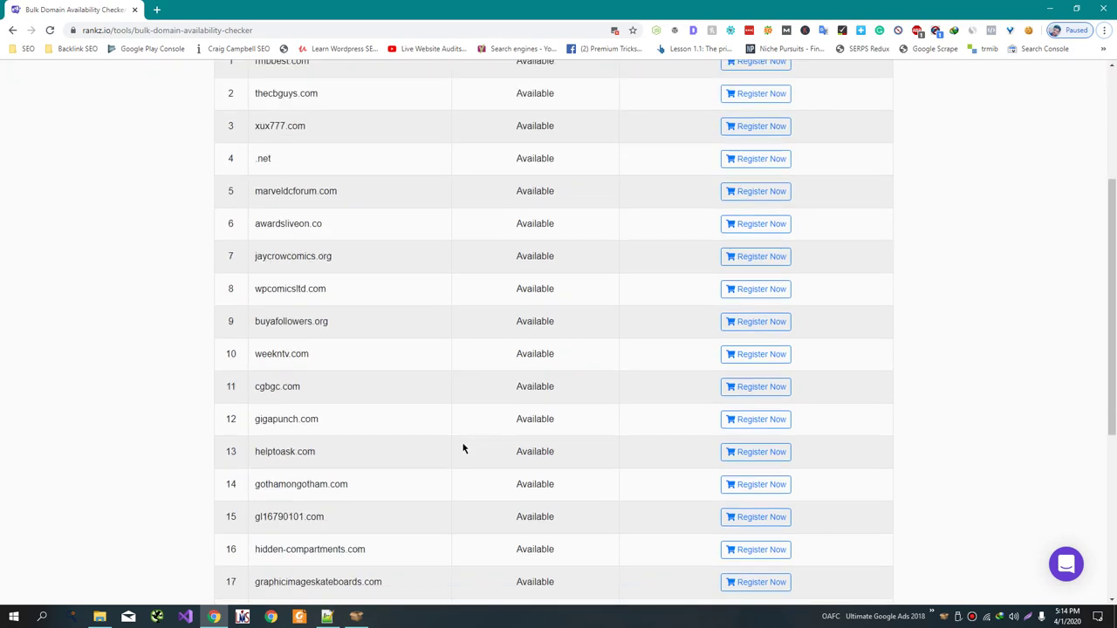
scroll(463, 449, "up", 3)
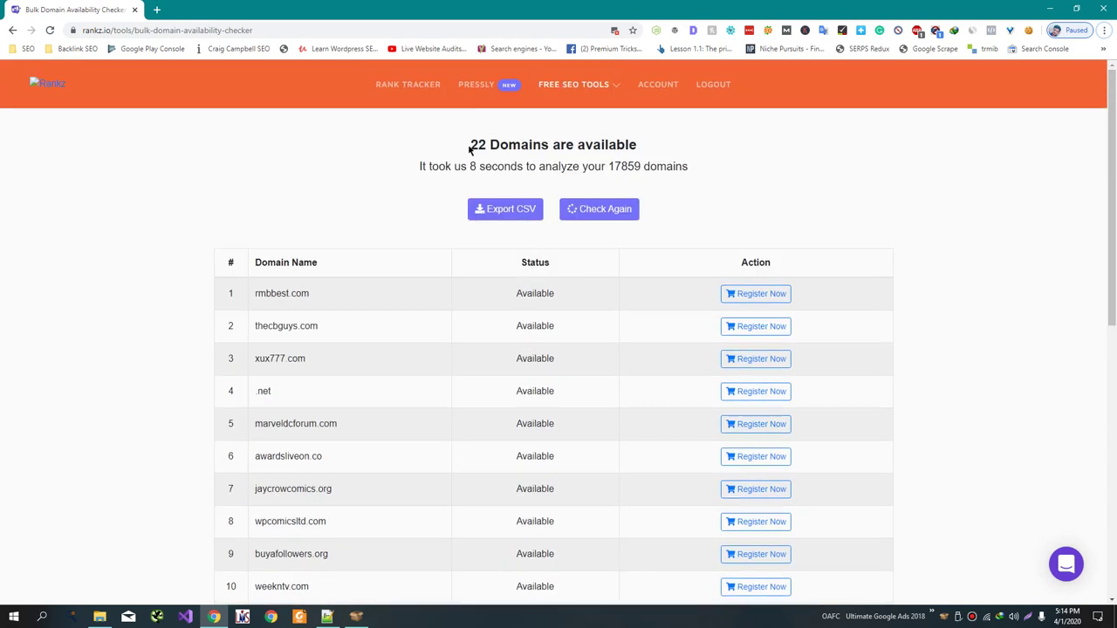
left_click_drag(469, 150, 652, 138)
- Review the ScrapeBox Domain Lookup results and the end of Available.txt, and check them against the full Rankz results table
key("alt+Tab")
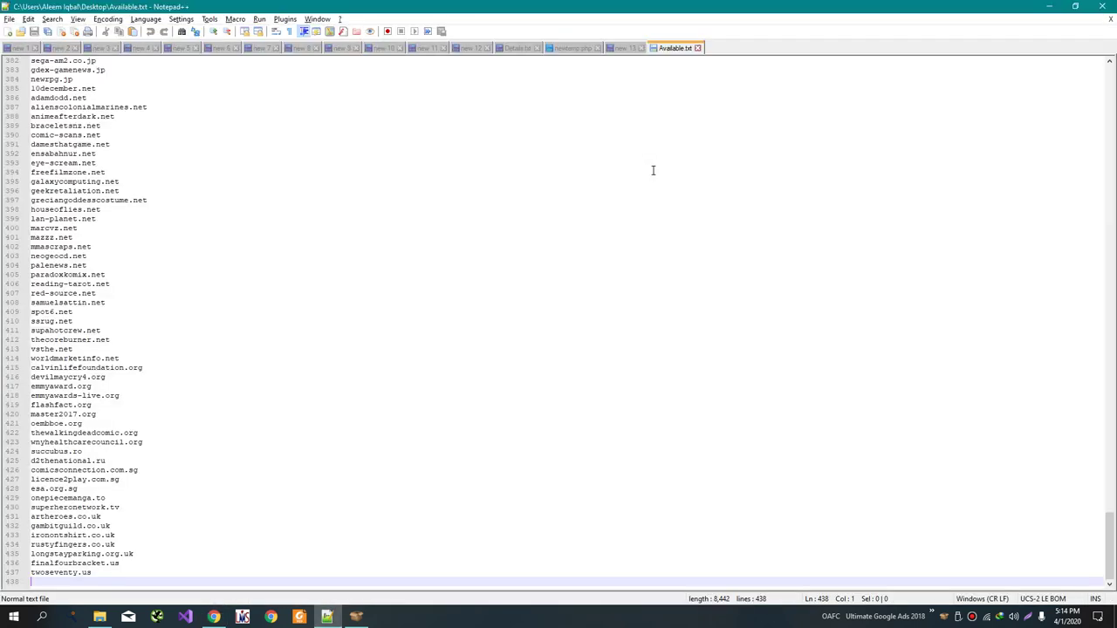
key("alt+Tab")
key("Tab")
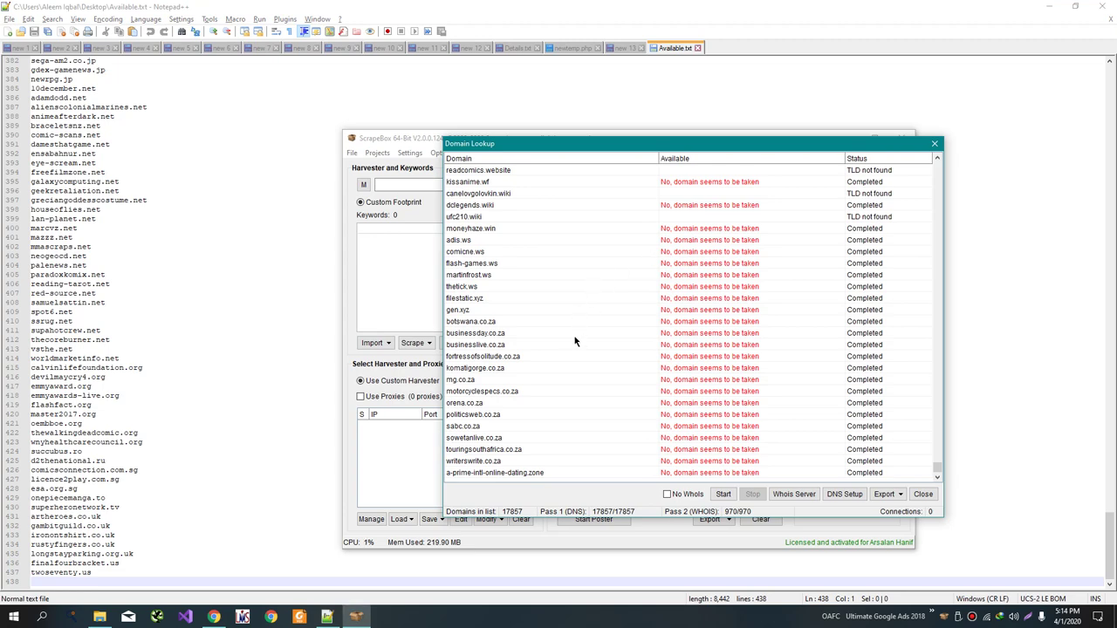
left_click(113, 547)
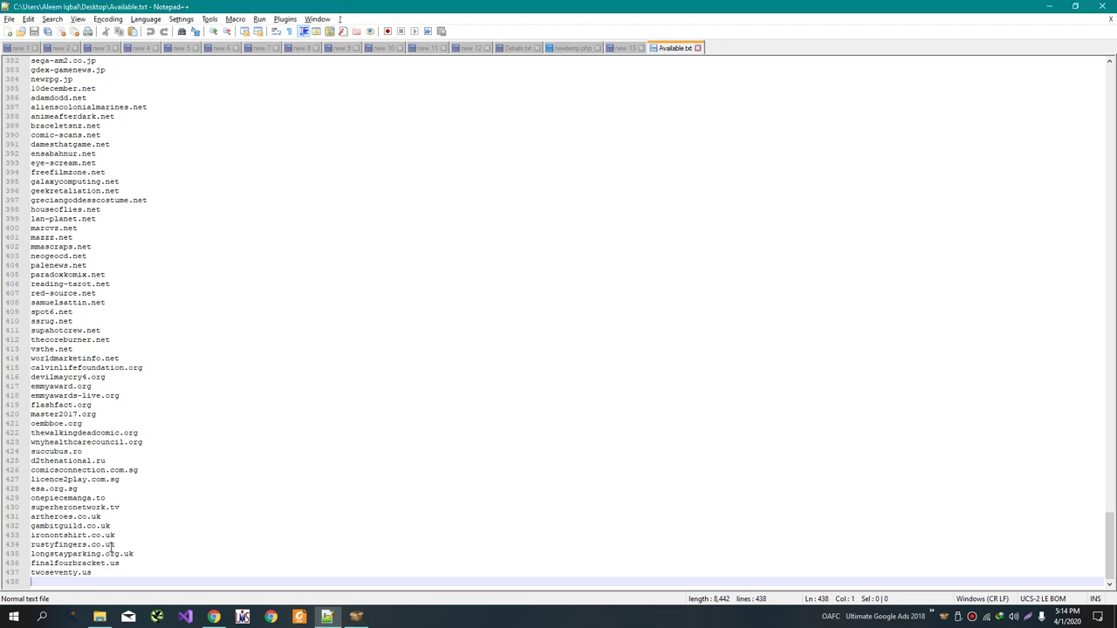
key("alt+Tab")
key("Tab")
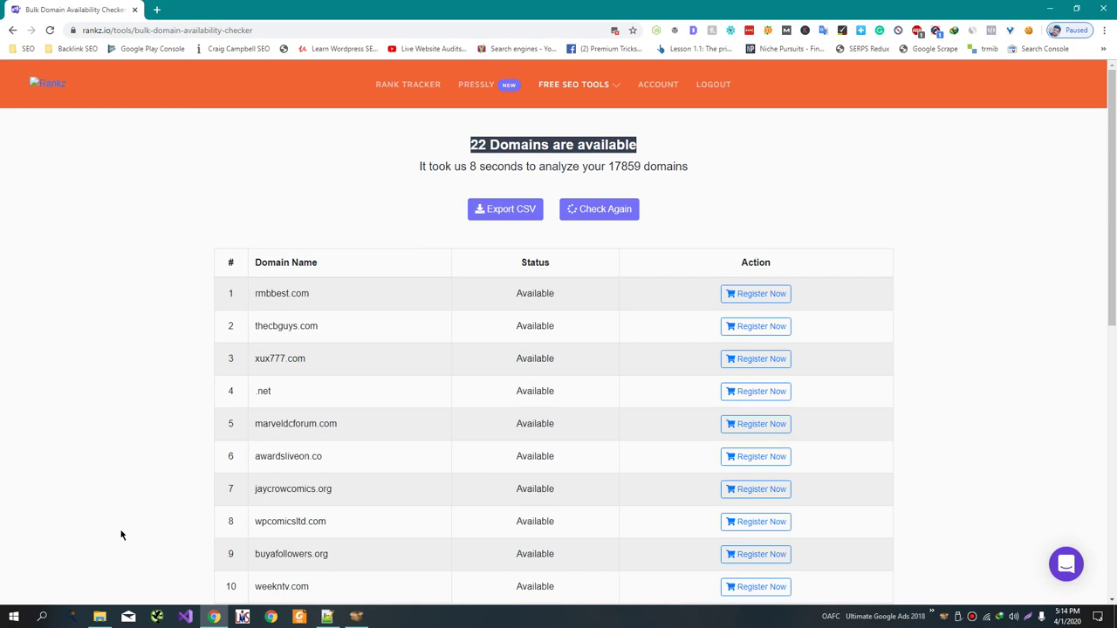
scroll(121, 535, "down", 6)
scroll(122, 534, "up", 6)
- Export the available domains from the Rankz results as CSV and open the downloaded file in Excel
key("alt+Tab")
key("alt+Tab")
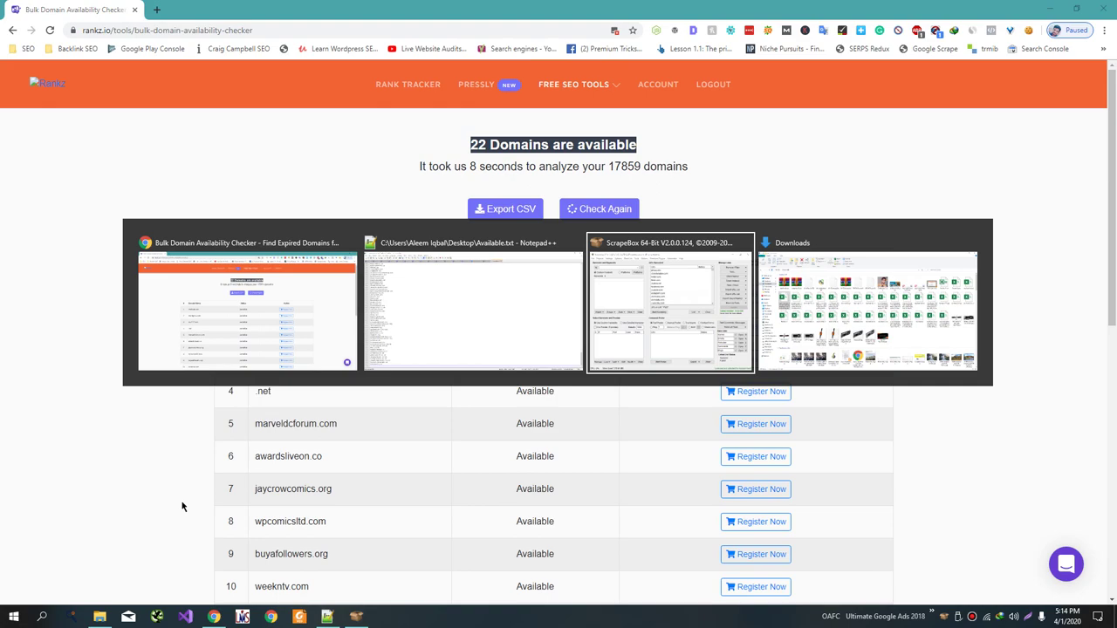
left_click(237, 347)
left_click(511, 211)
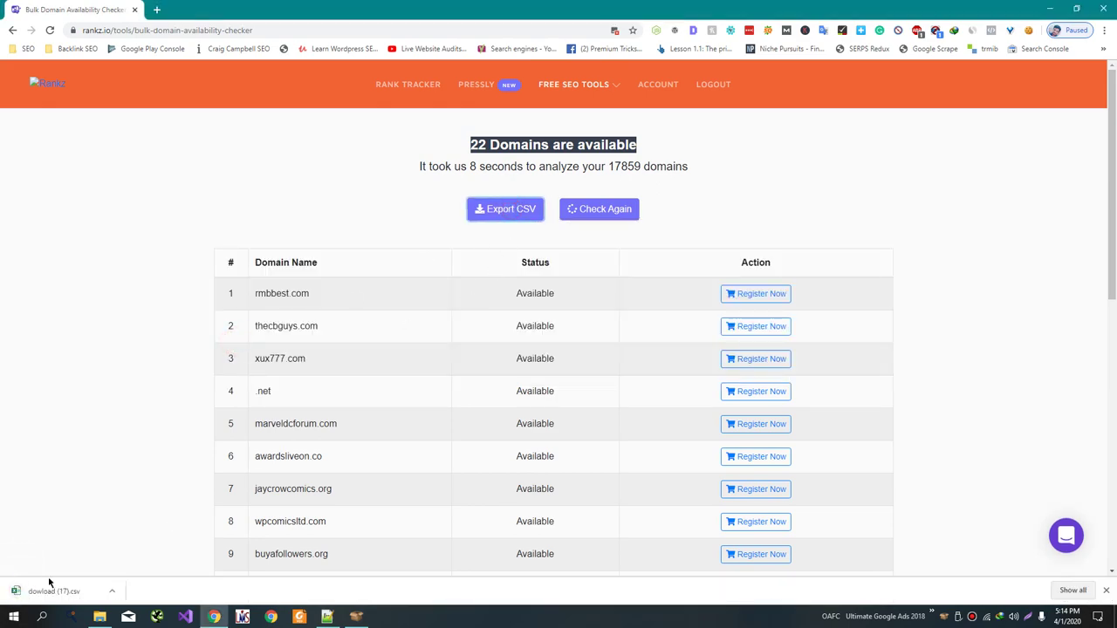
left_click(52, 592)
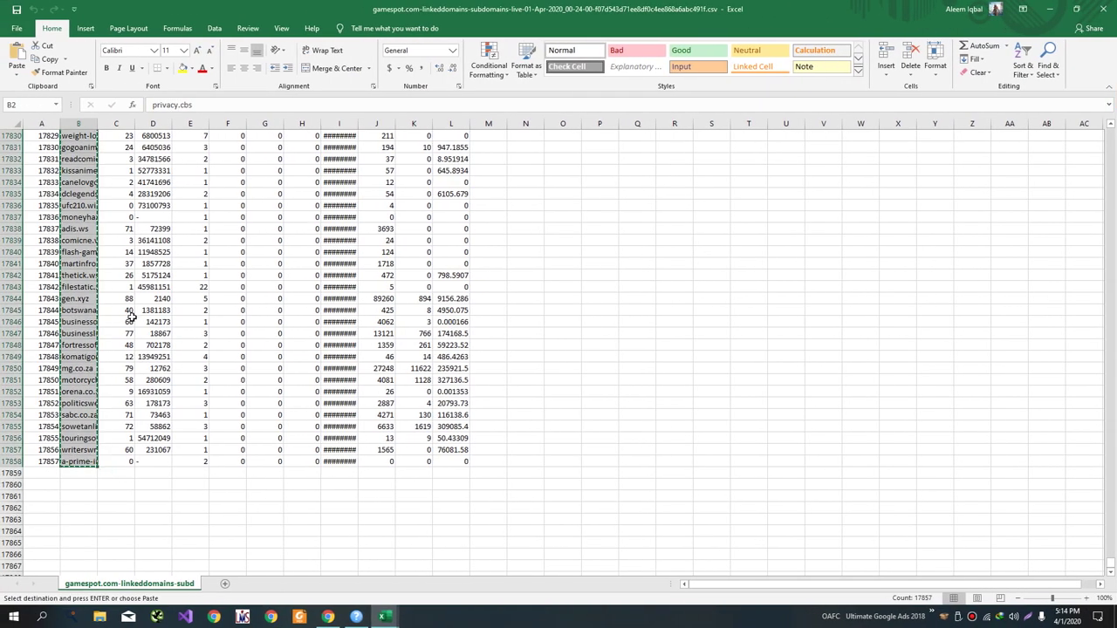
key("alt+Tab")
key("super+Tab")
left_click(273, 138)
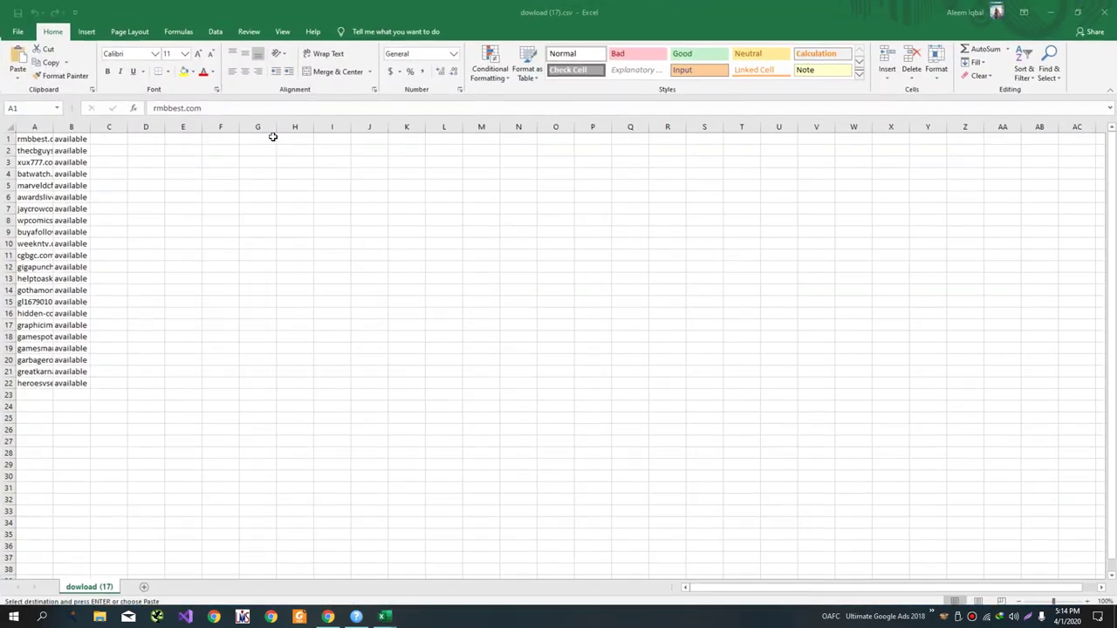
- Return to the Rankz results and move the YouTube Studio browser window from Desktop 1 to Desktop 4
key("super+Tab")
left_click(419, 322)
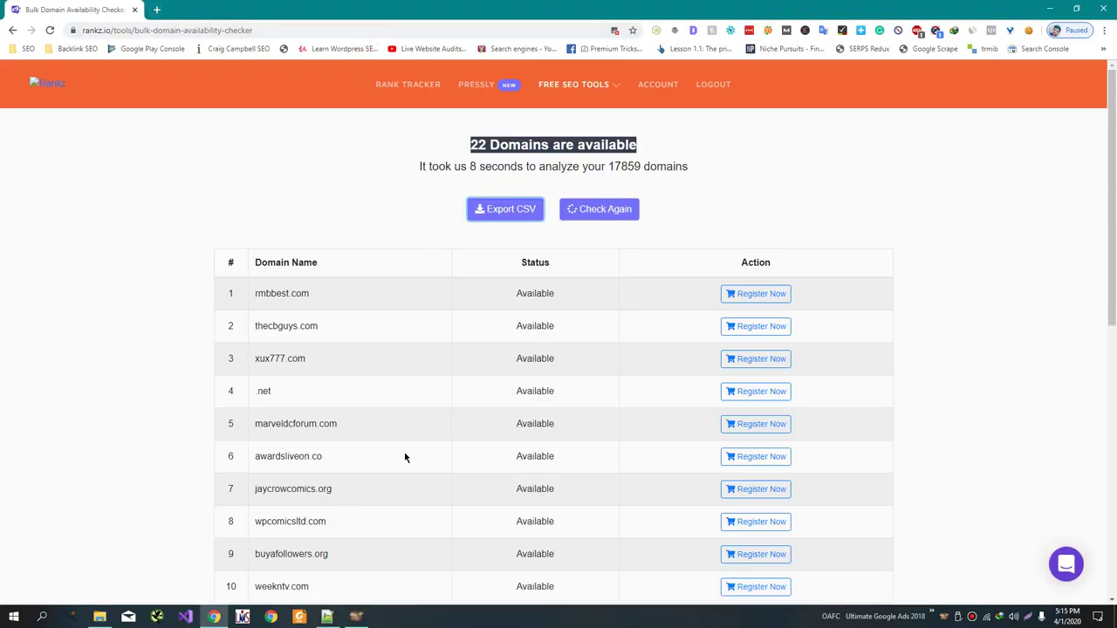
key("super+Tab")
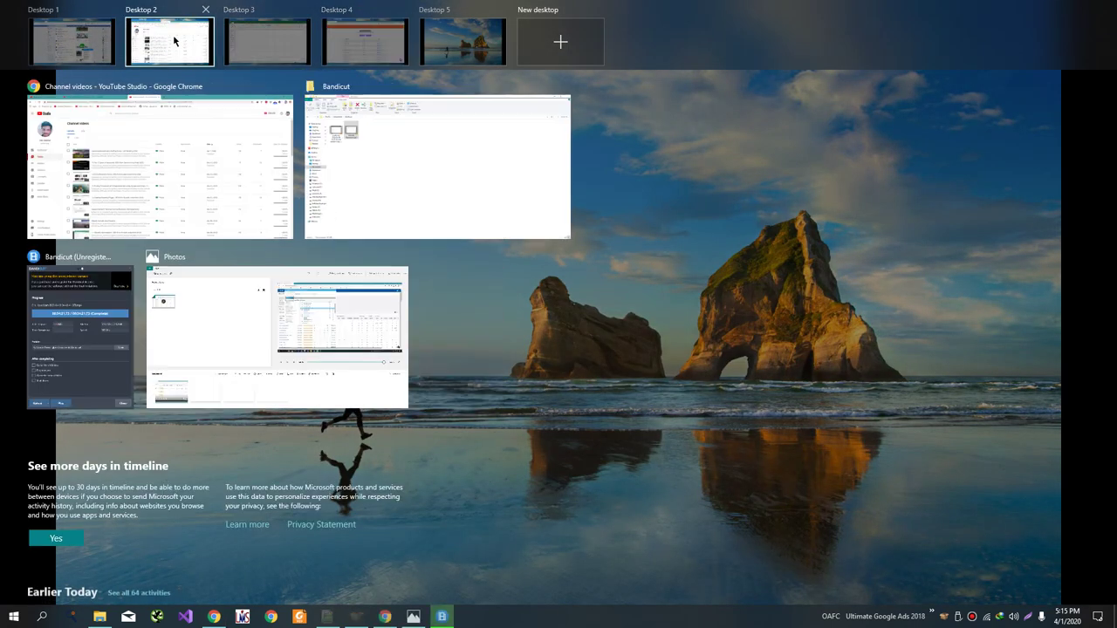
mouse_move(107, 42)
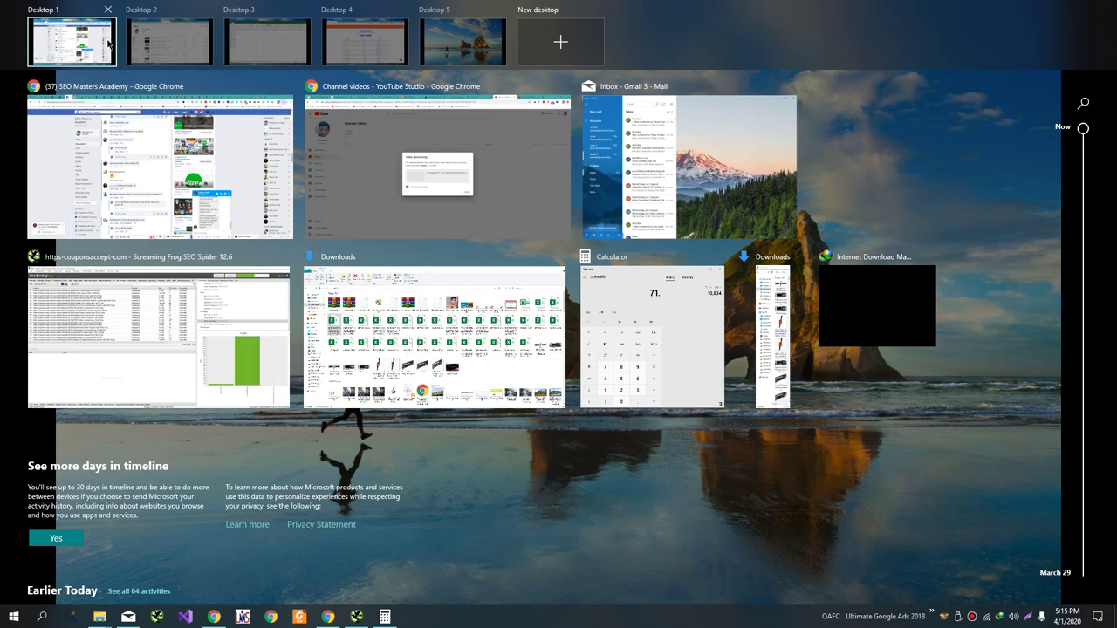
mouse_move(140, 60)
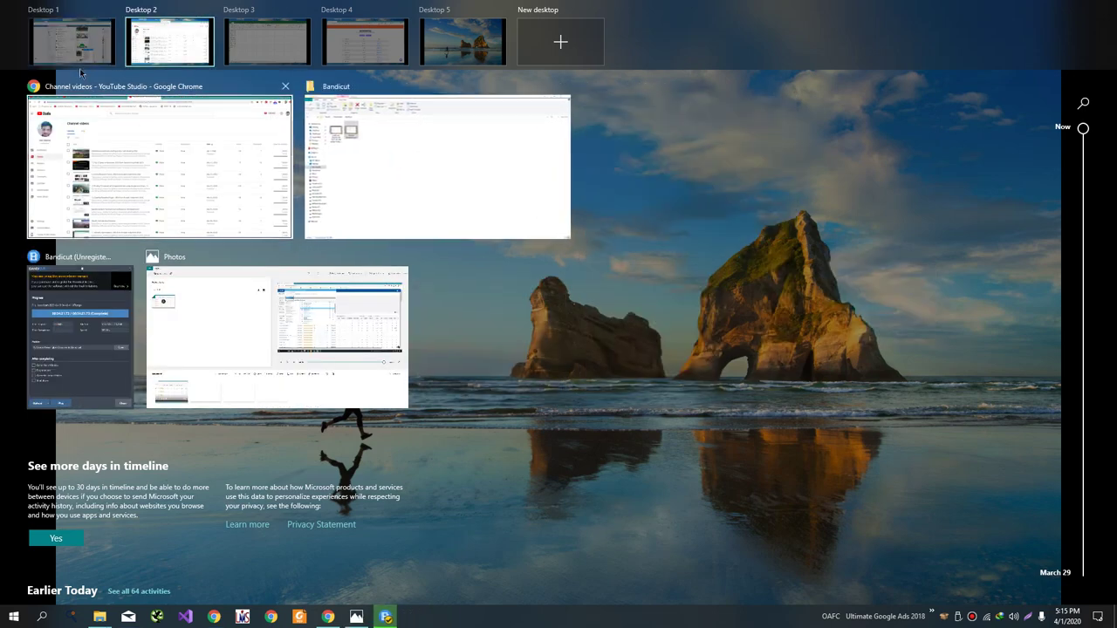
mouse_move(83, 61)
left_click_drag(428, 157, 337, 62)
left_click(337, 62)
- Switch to the moved Chrome window and close the YouTube Studio, SiteGround, shared hosting and stagram.com tabs to reach Ahrefs Batch Analysis
key("alt+Tab")
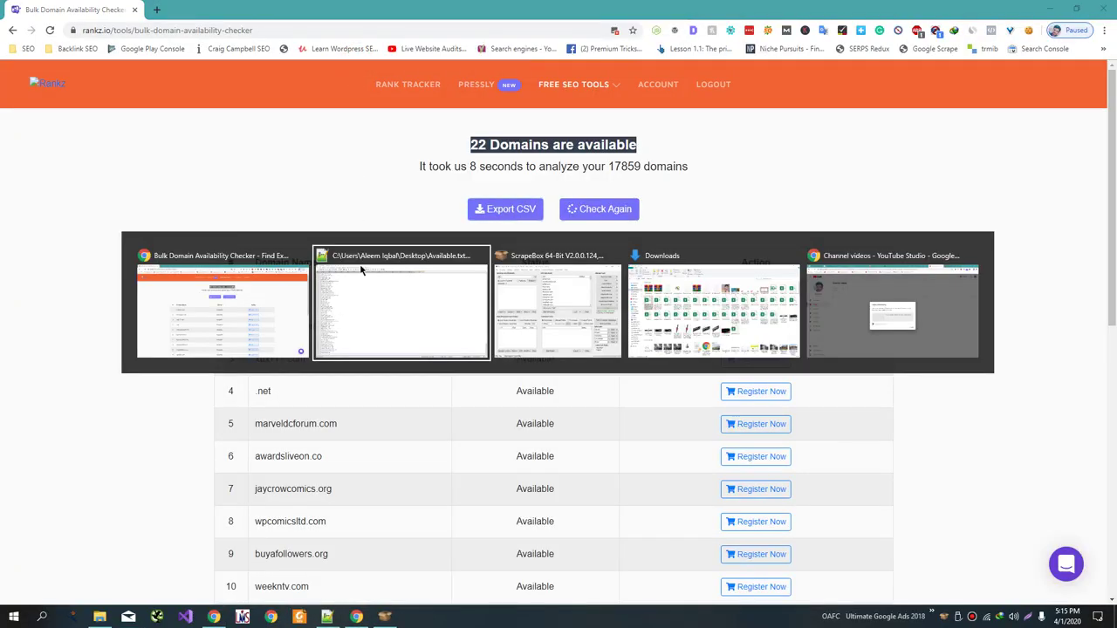
key("Tab")
key("Tab")
key("Tab")
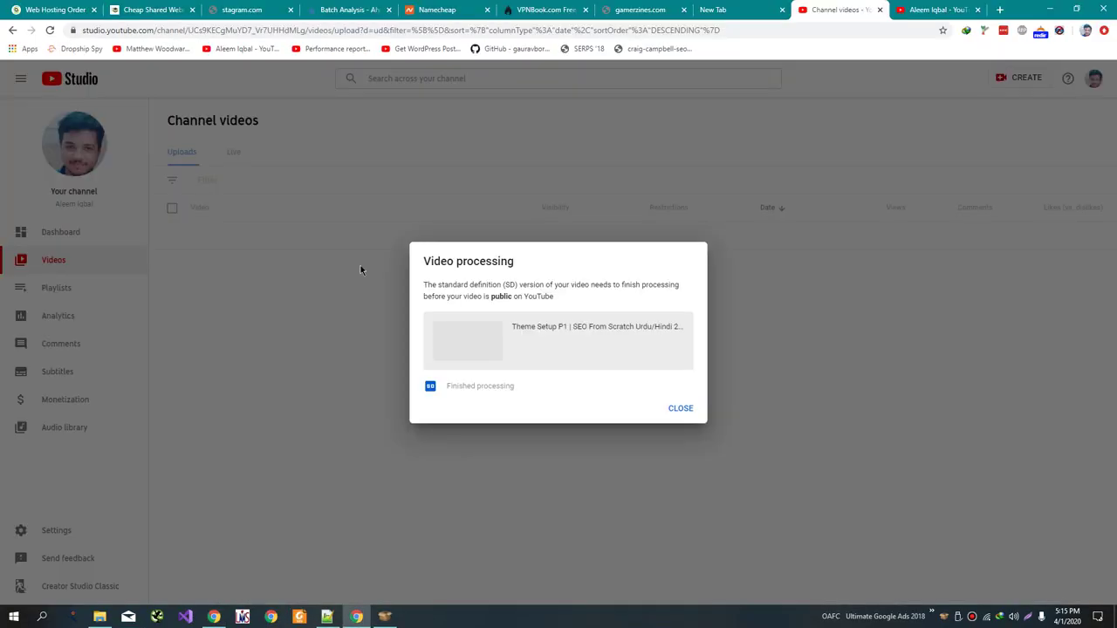
key("alt+Tab")
key("ctrl+Tab")
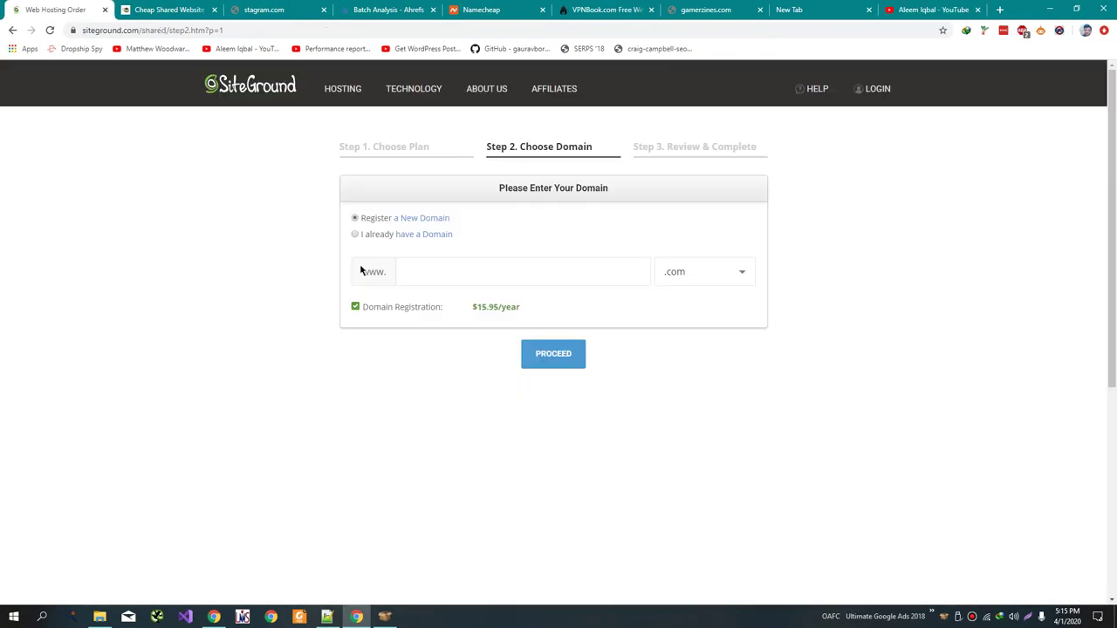
key("ctrl+w")
key("ctrl+w")
key("ctrl+w")
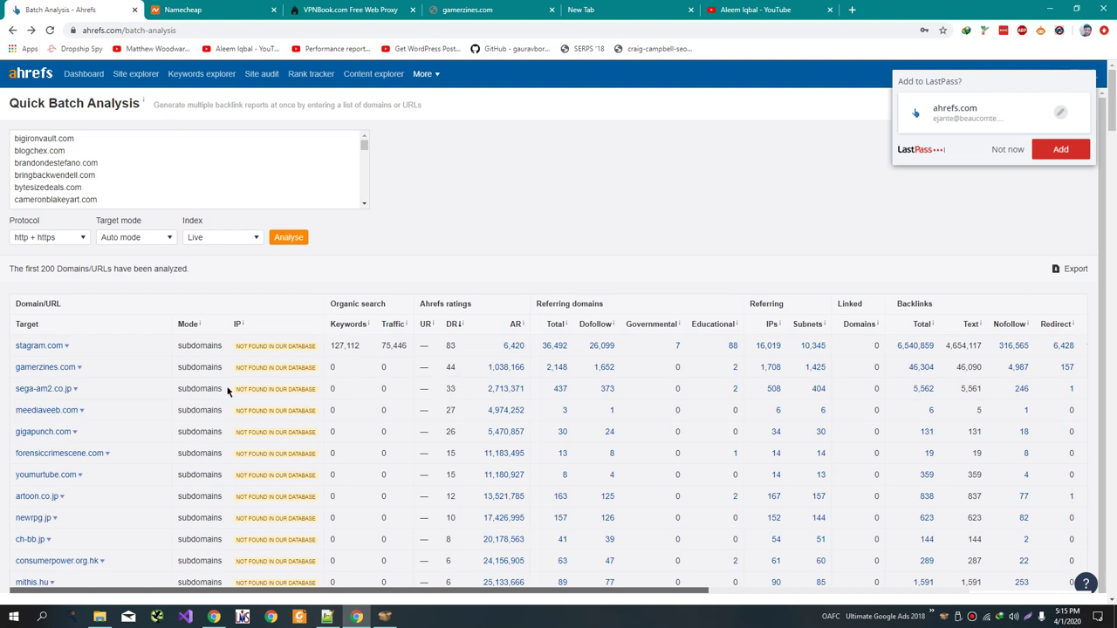
- Check the DR value of gamerzines.com in the Ahrefs batch analysis results
double_click(451, 368)
key("alt+Tab")
key("alt+Tab")
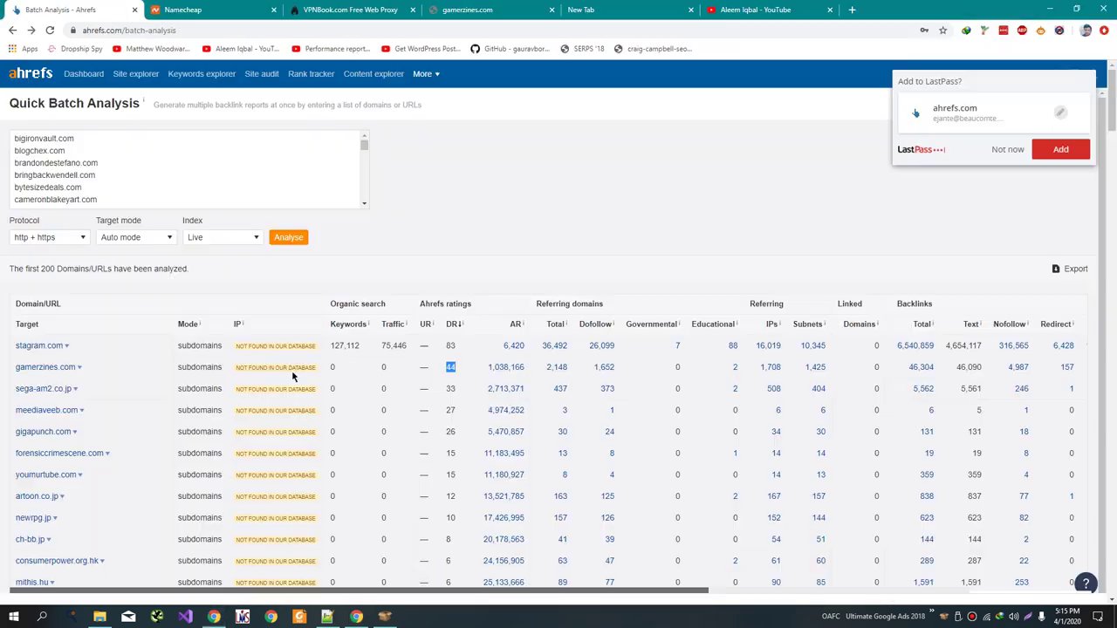
- Select the whole domain list in Ahrefs Batch Analysis and bring up ScrapeBox's Domain Lookup window
left_click(175, 153)
key("ctrl+a")
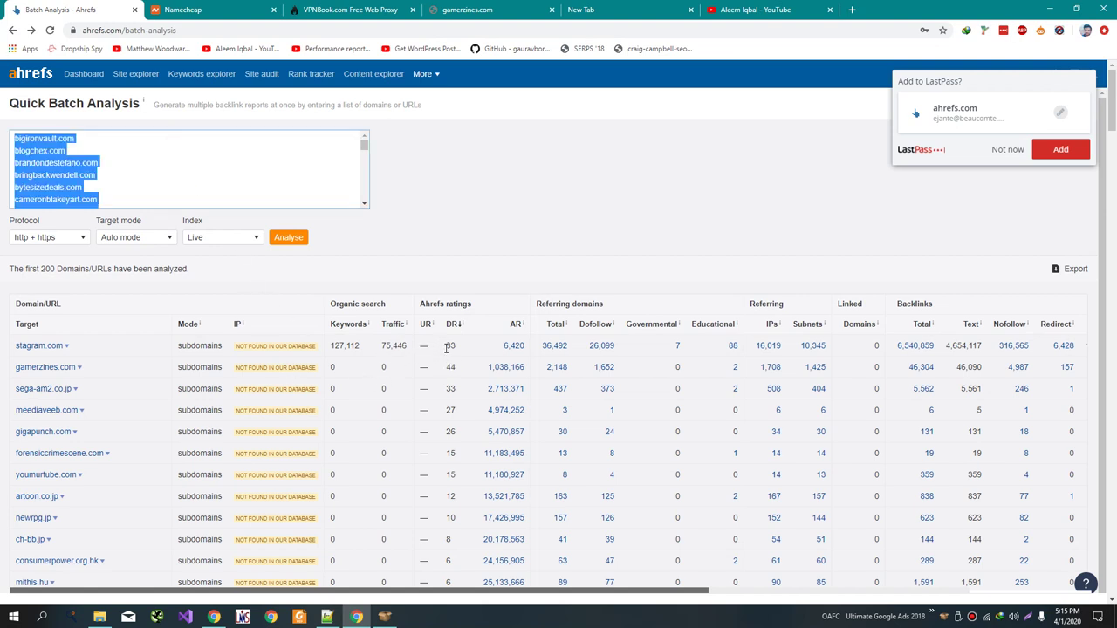
left_click(385, 617)
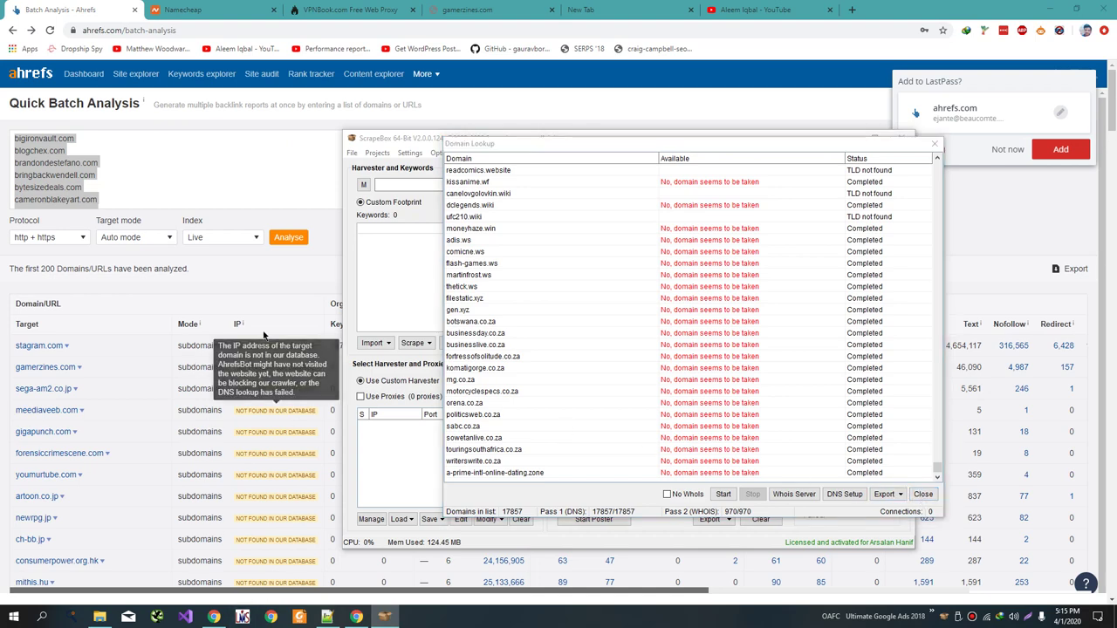
- Move the Bulk Moz DA Checker window from Desktop 3 to Desktop 4 and bring it to the front there
key("super+Tab")
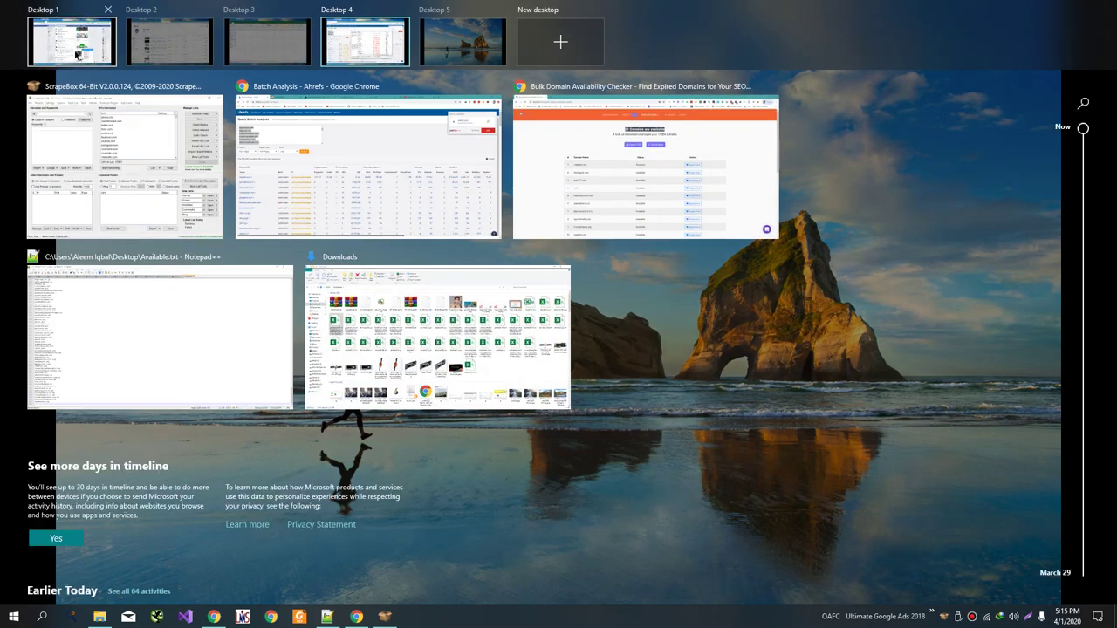
mouse_move(159, 55)
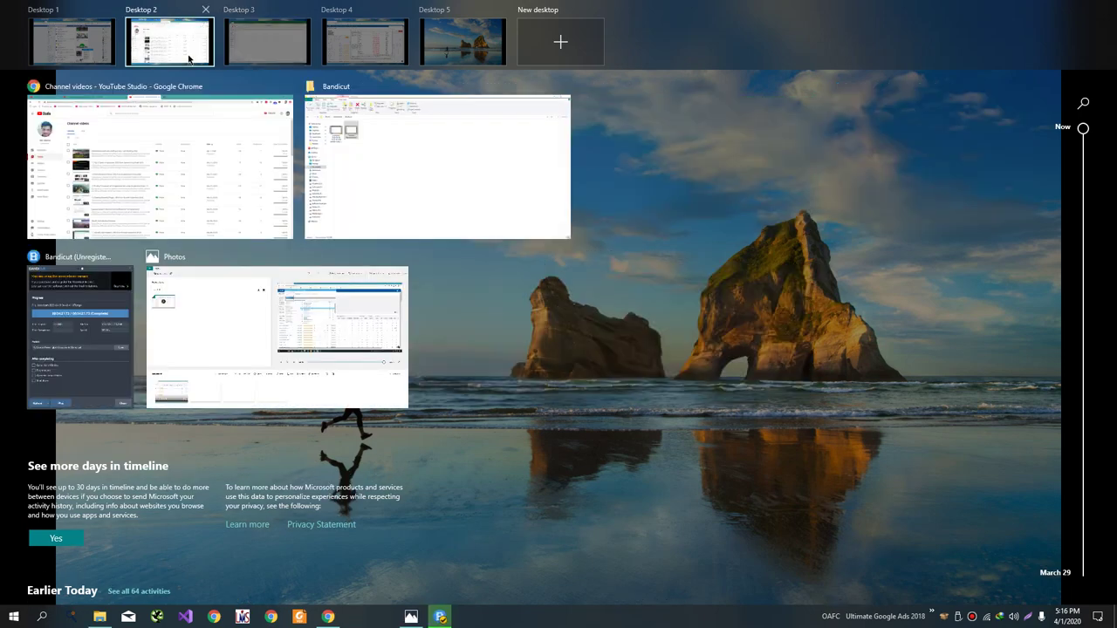
mouse_move(252, 61)
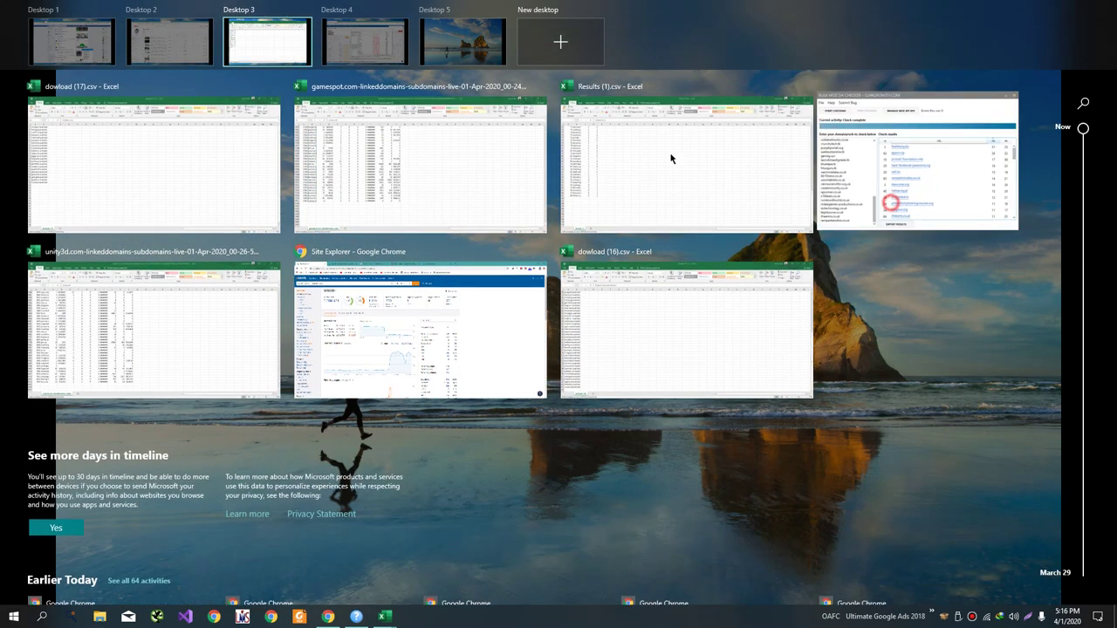
left_click_drag(833, 199, 324, 58)
left_click(324, 53)
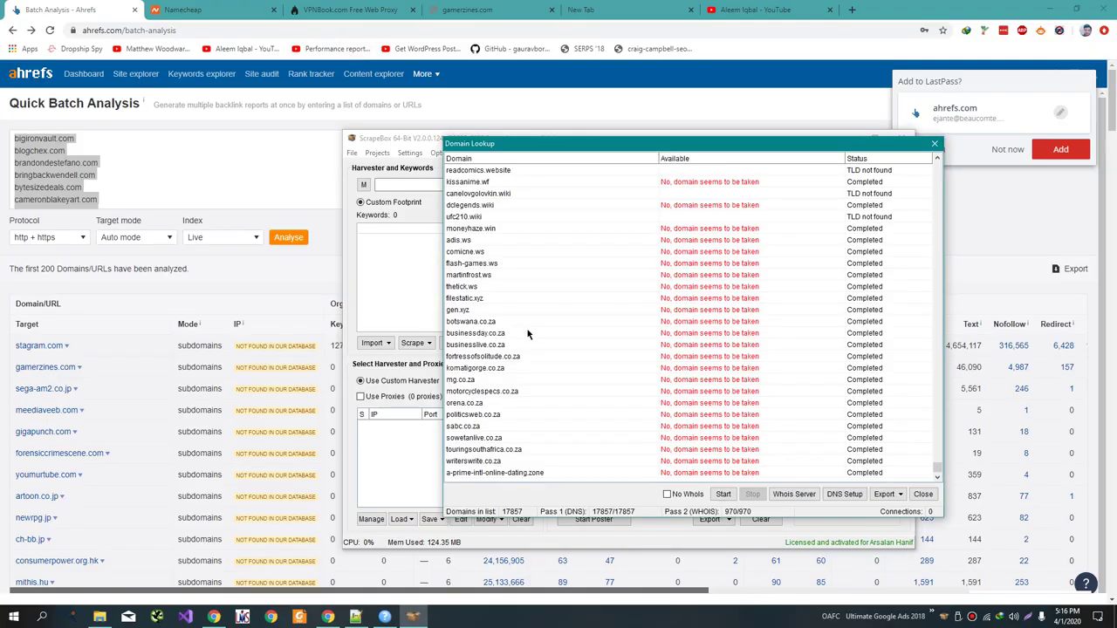
left_click(384, 617)
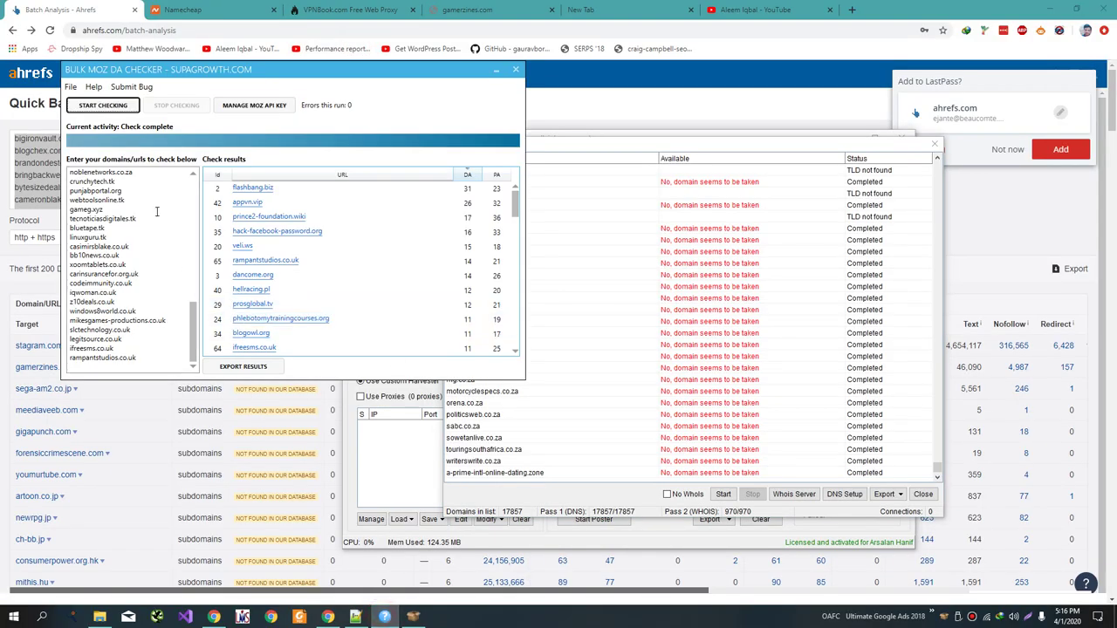
- Try replacing the domains in Bulk Moz DA Checker with the copied domain list
left_click(157, 309)
key("ctrl+a")
key("ctrl+v")
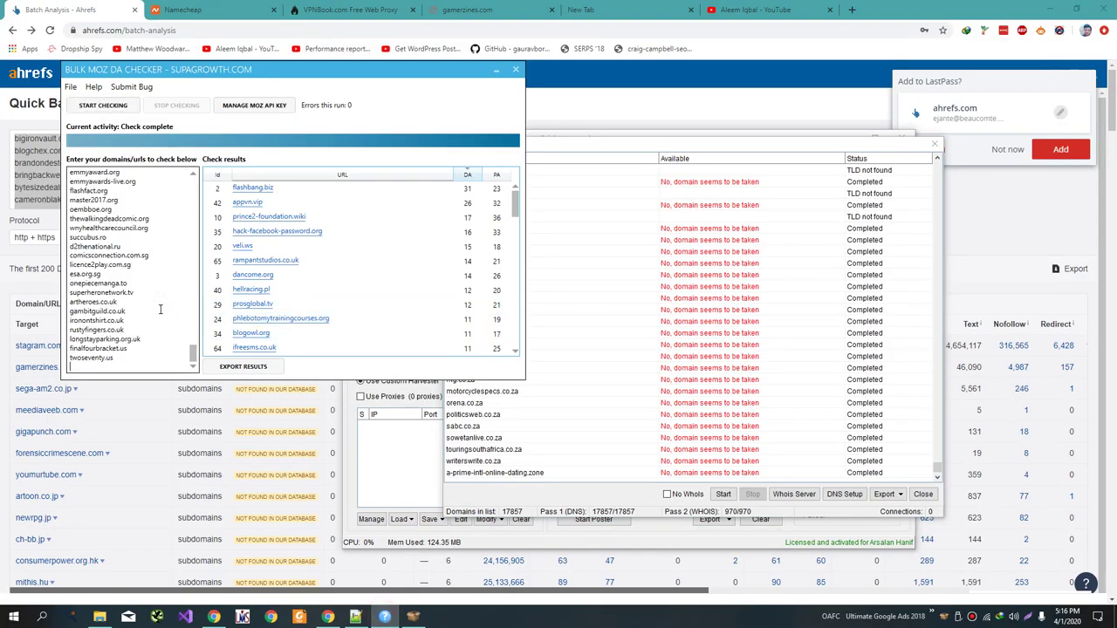
key("ctrl+a")
- Select all the domains in Available.txt in Notepad++ and return to Bulk Moz DA Checker
key("alt+Tab")
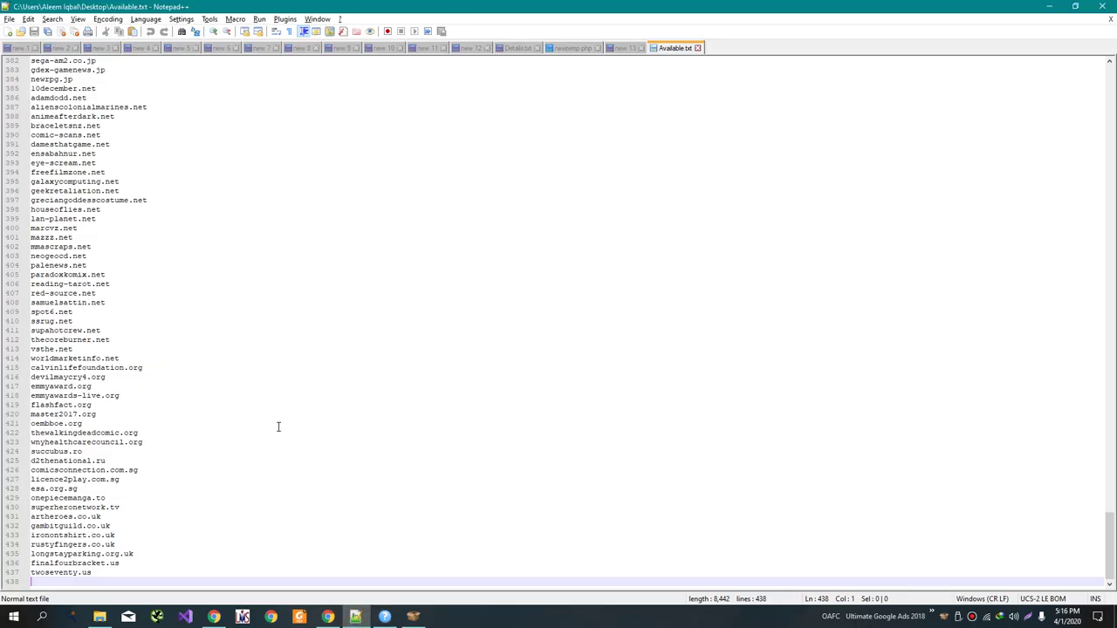
key("ctrl+a")
key("alt+Tab")
- Switch to the Rankz results, export the available domains as CSV and open dowload (18).csv in Excel
key("alt+Tab")
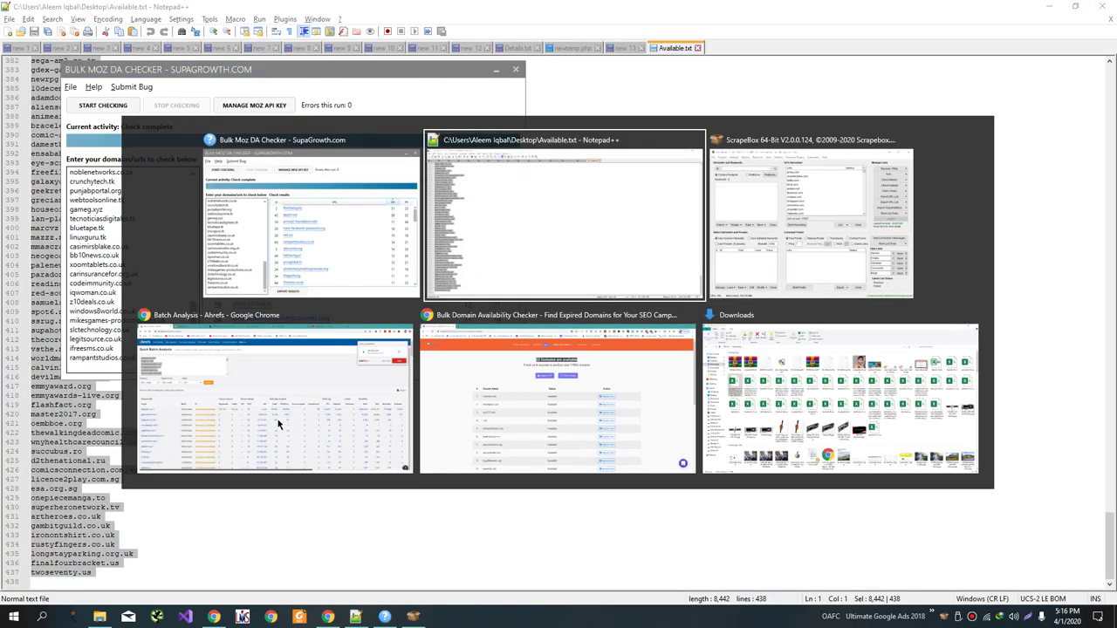
key("alt+Tab")
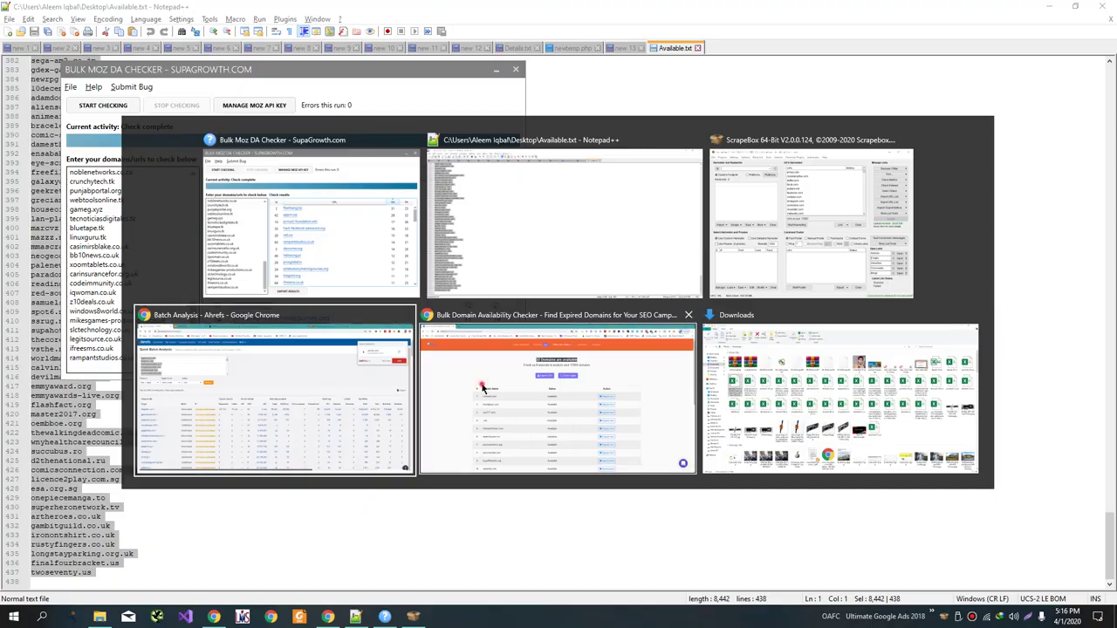
left_click(484, 389)
left_click(536, 215)
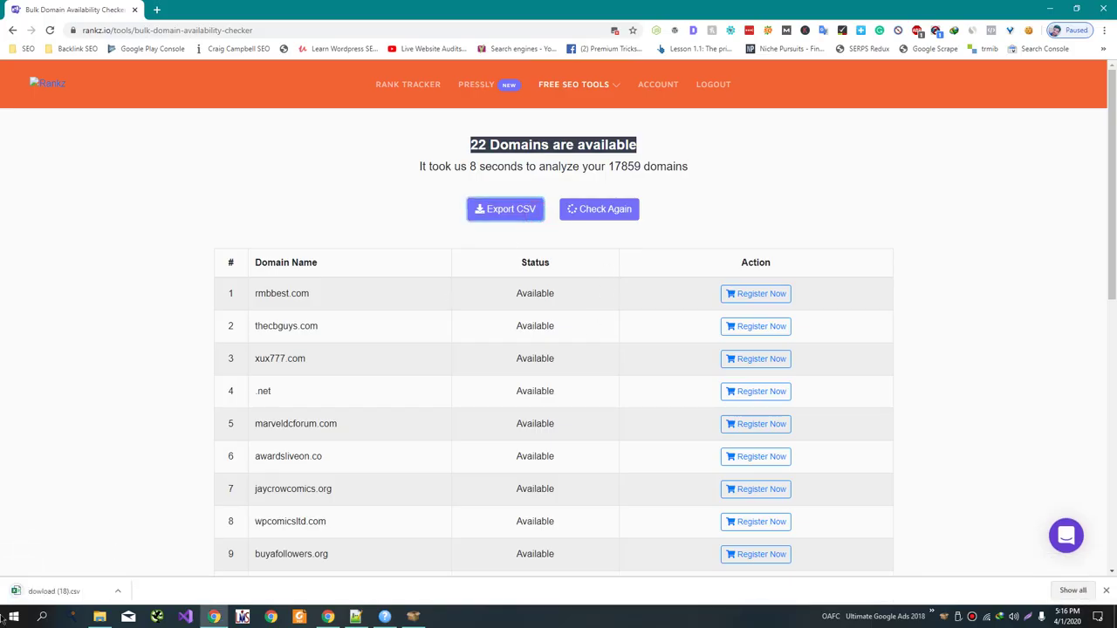
left_click(30, 593)
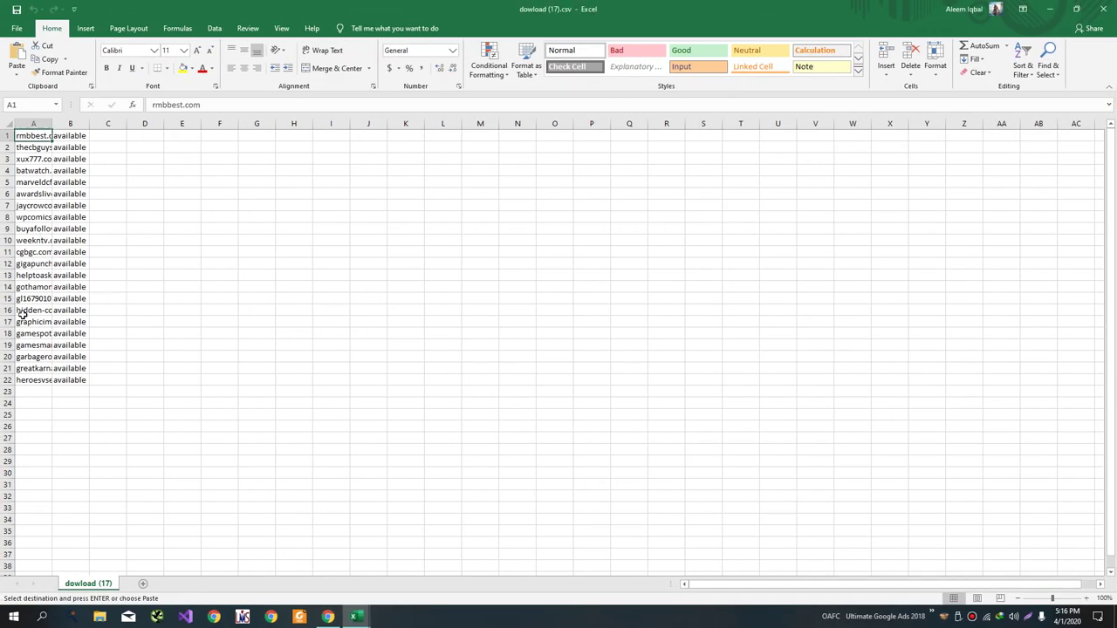
- Copy the domains in A1:A22 into the domain list of Bulk Moz DA Checker and start the check
left_click(41, 380, "shift")
key("ctrl+c")
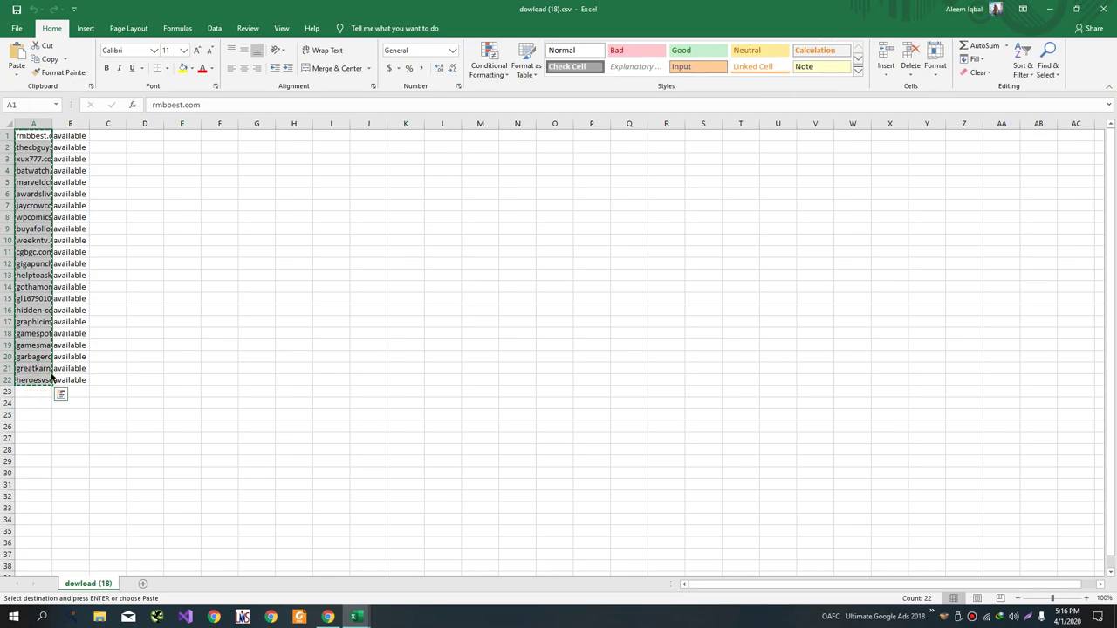
key("super+Tab")
left_click(369, 43)
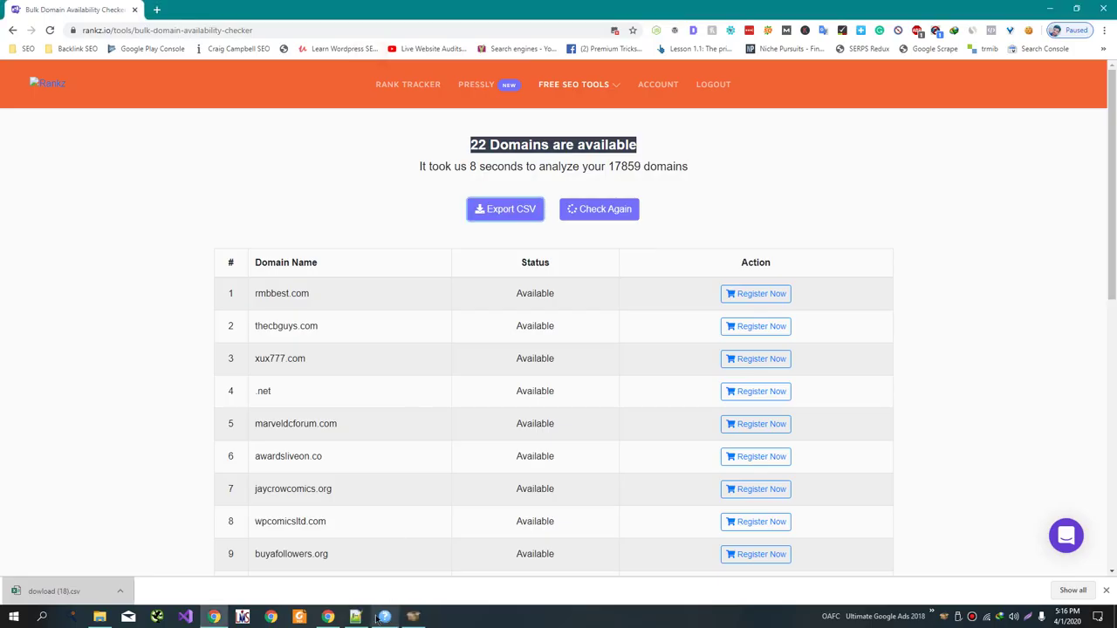
left_click(365, 617)
left_click(367, 618)
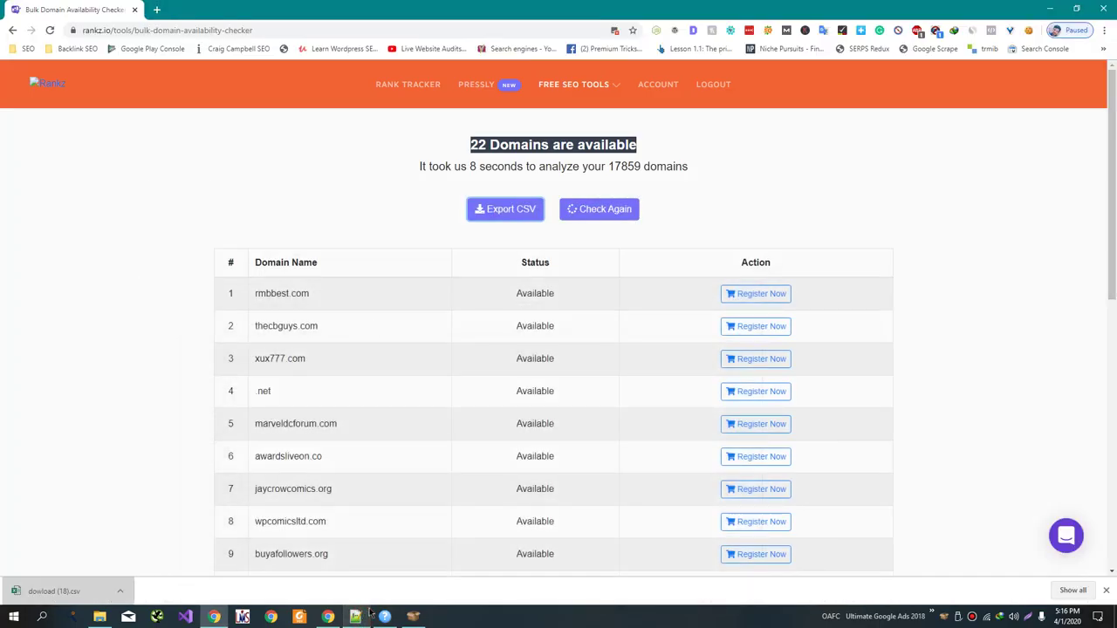
left_click(384, 617)
key("ctrl+v")
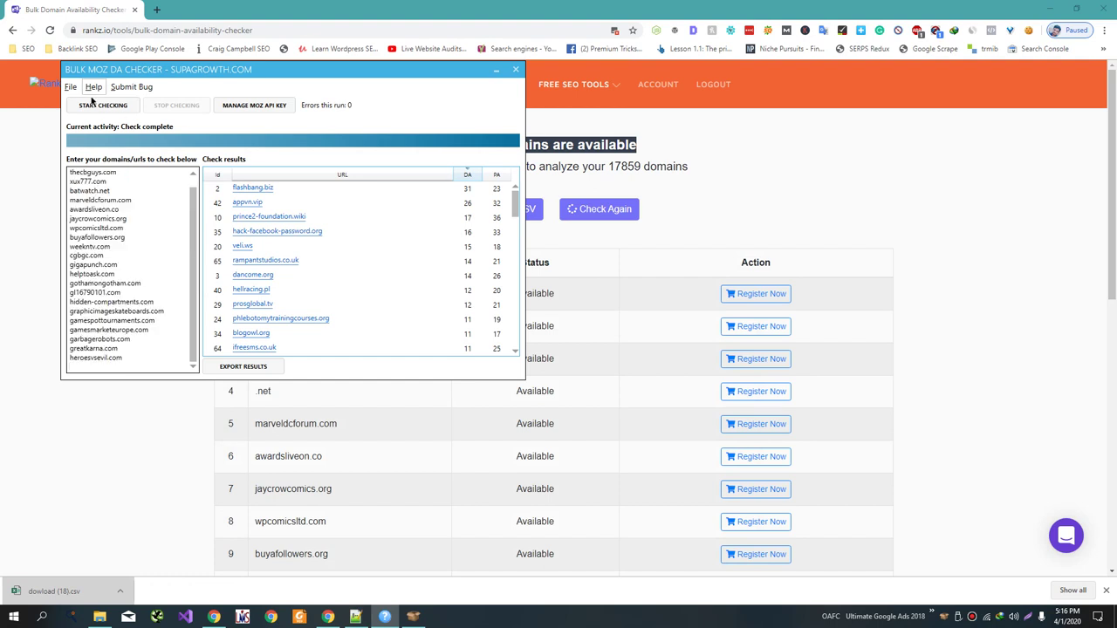
left_click(103, 105)
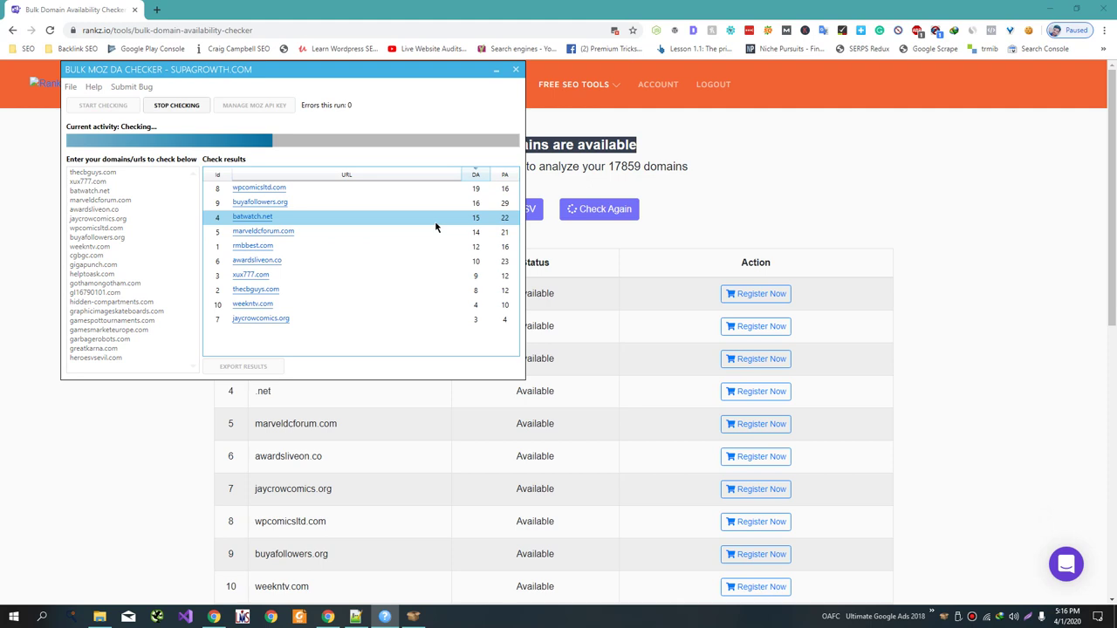
- Review the DA and PA values of the checked Rankz domains down to the end of the results
left_click(487, 232)
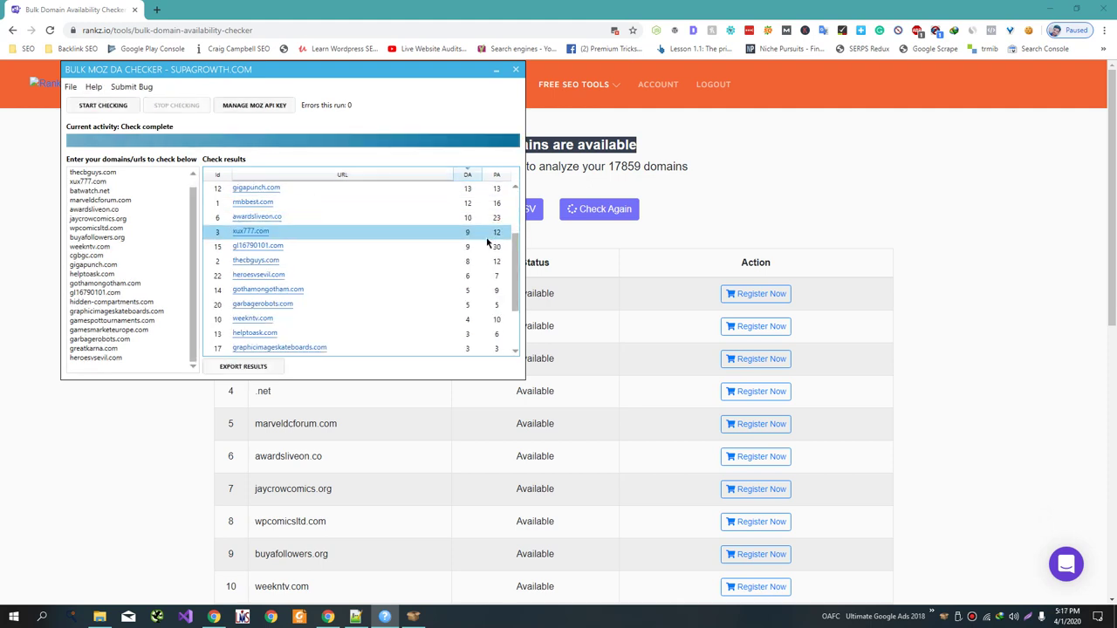
key("alt")
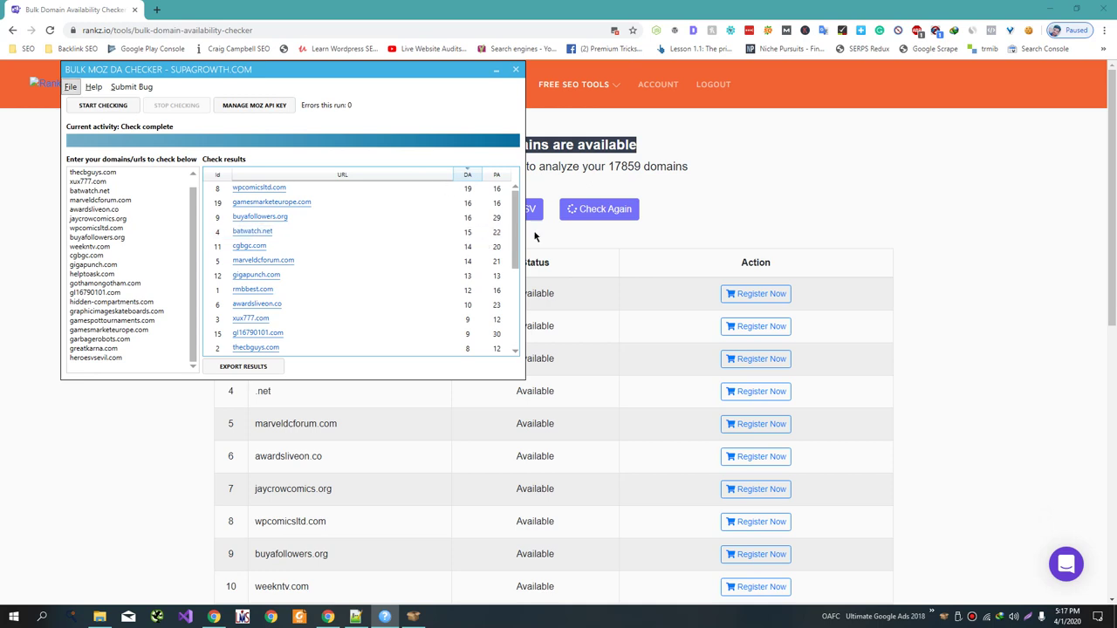
left_click_drag(515, 232, 515, 321)
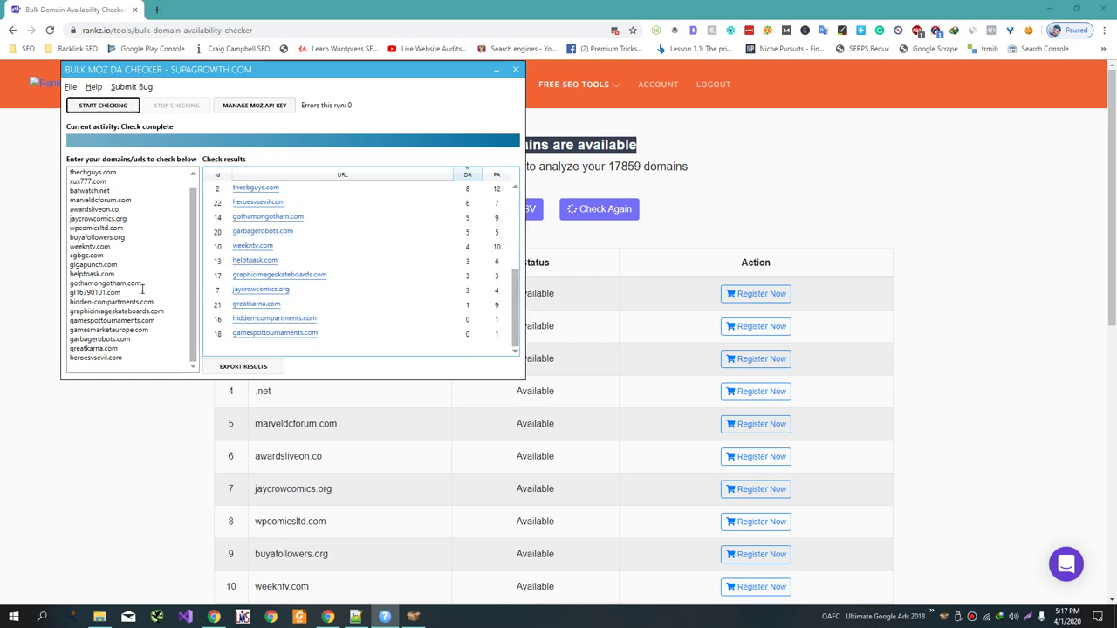
- Replace the domain list in Bulk Moz DA Checker with the domains from Available.txt and start the check
key("alt+Tab")
key("alt+Tab")
key("alt+Tab")
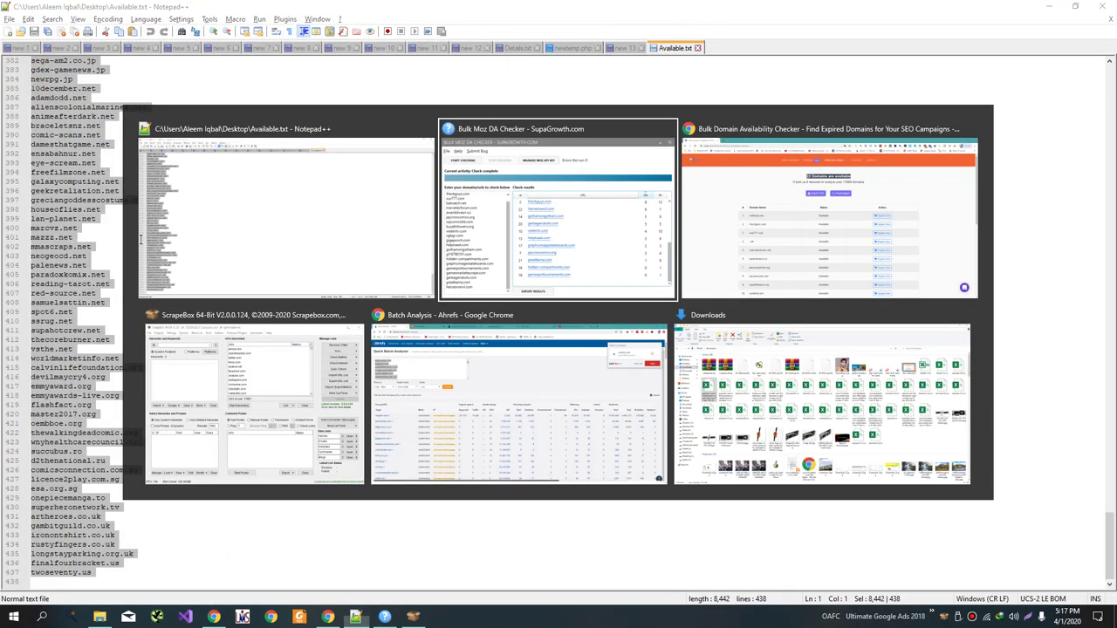
left_click(148, 219)
key("ctrl+a")
key("ctrl+v")
left_click(99, 111)
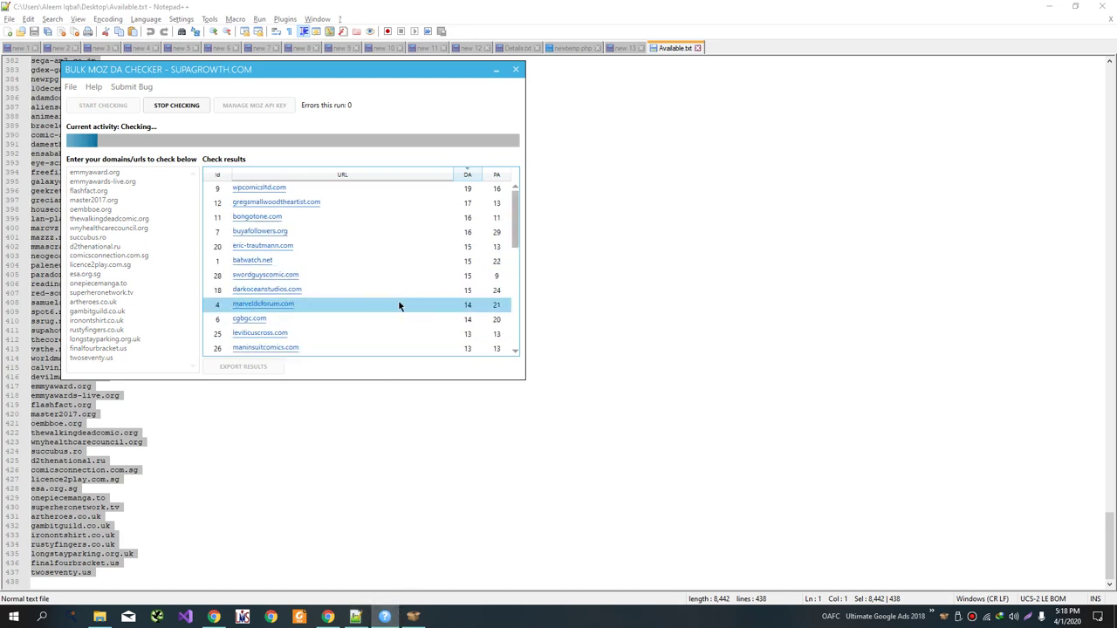
- Review the DA results gathered so far and look at the Ahrefs and ScrapeBox windows before returning to Bulk Moz DA Checker
scroll(405, 307, "down", 2)
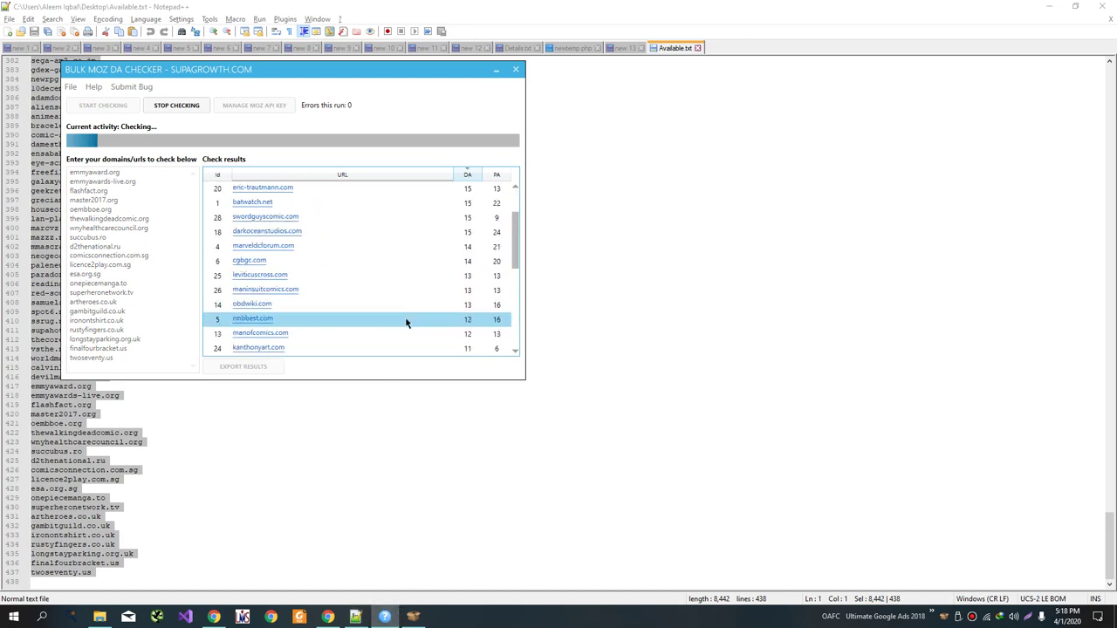
scroll(403, 330, "up", 2)
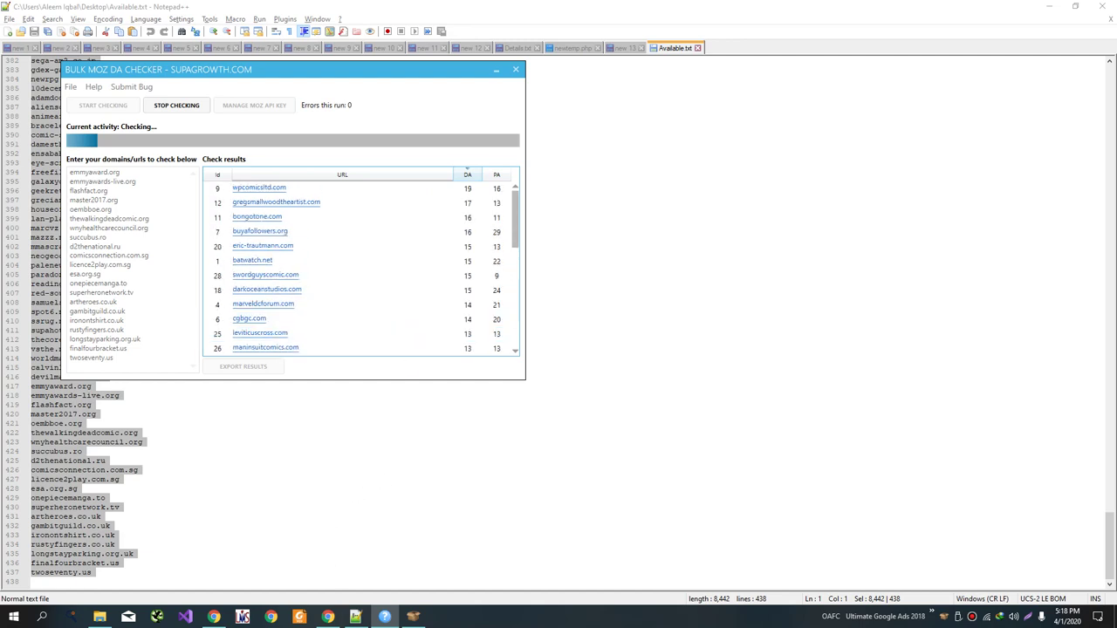
left_click(327, 617)
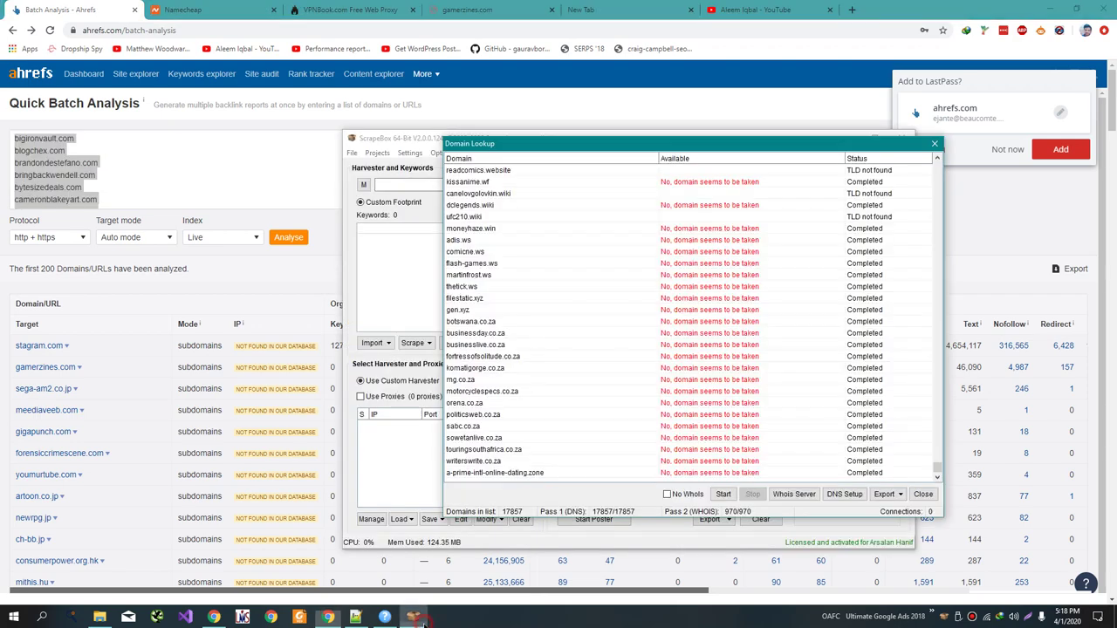
left_click(412, 617)
left_click(388, 618)
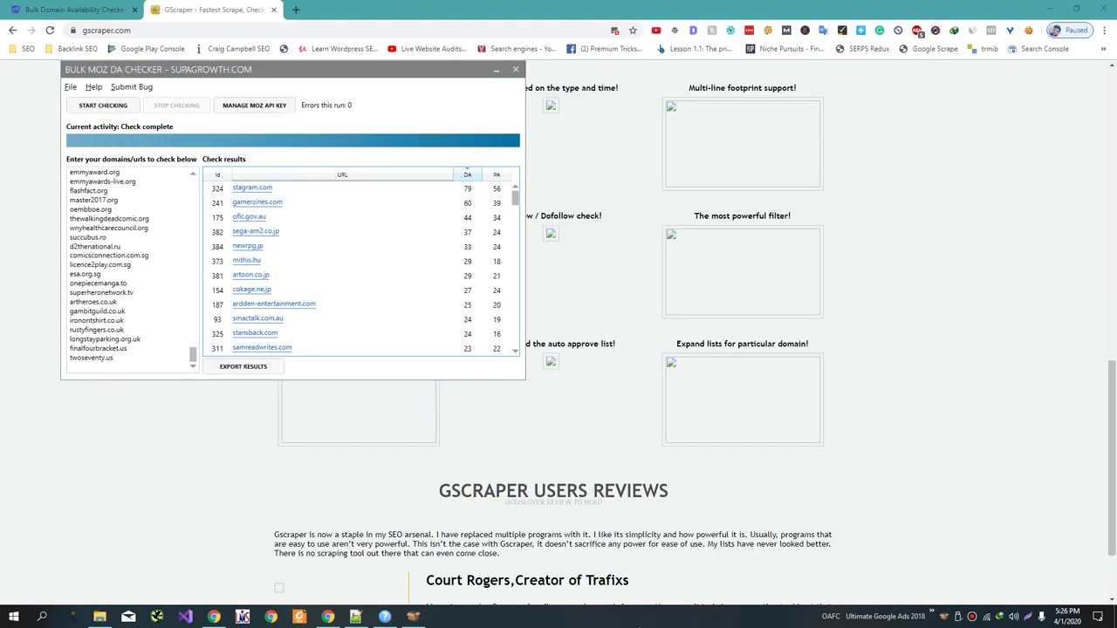
- Examine the DA and PA values in the completed results for the Available.txt domains
left_click(392, 203)
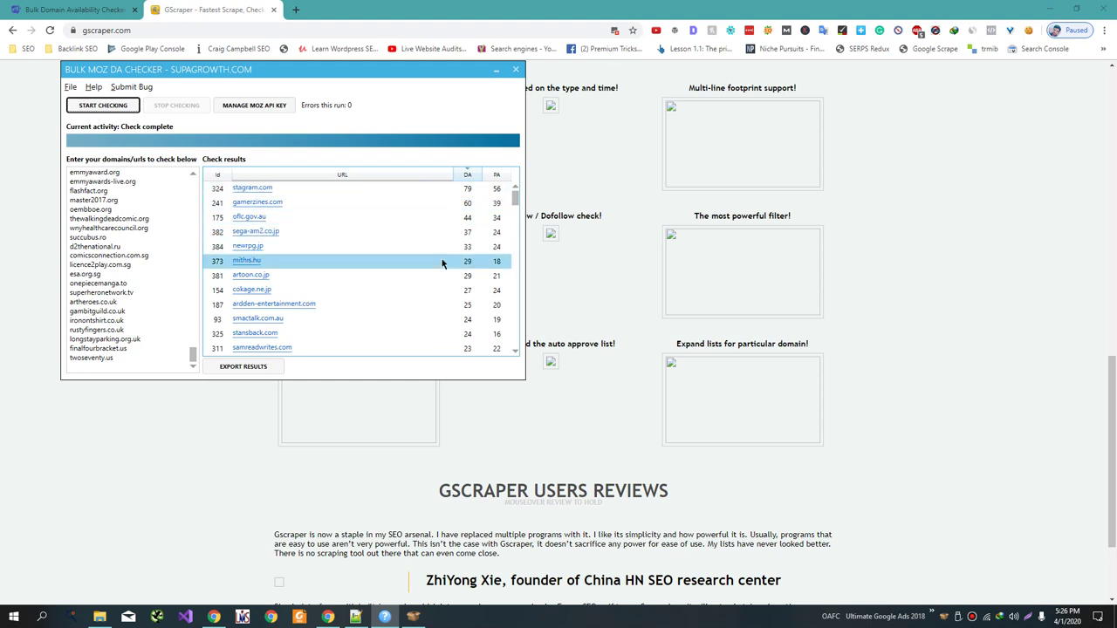
scroll(442, 263, "down", 5)
scroll(441, 263, "down", 5)
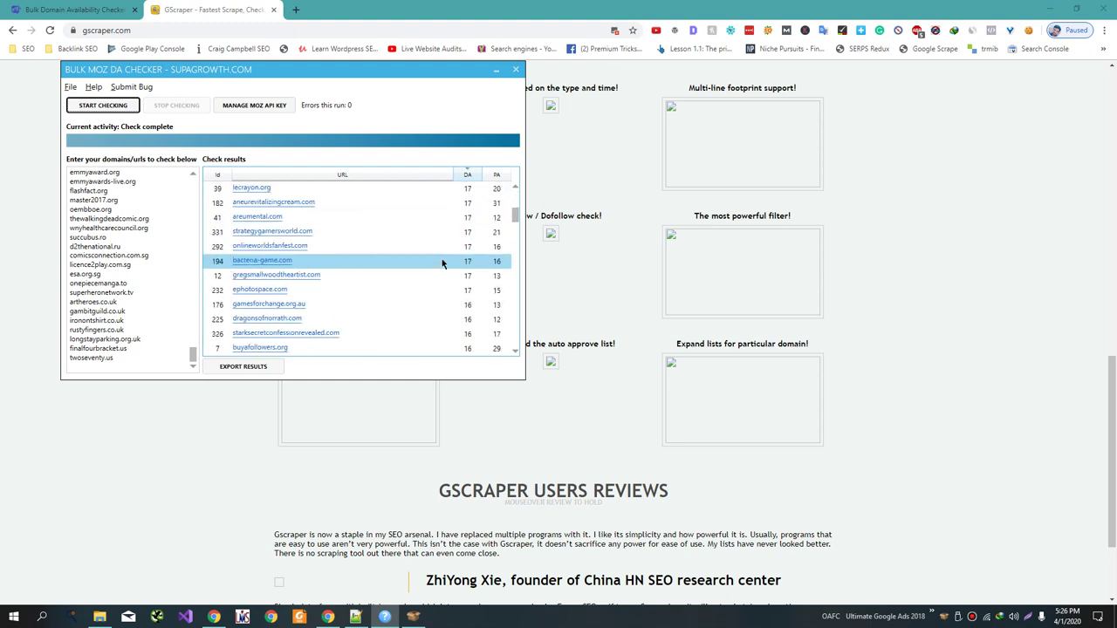
left_click(514, 217)
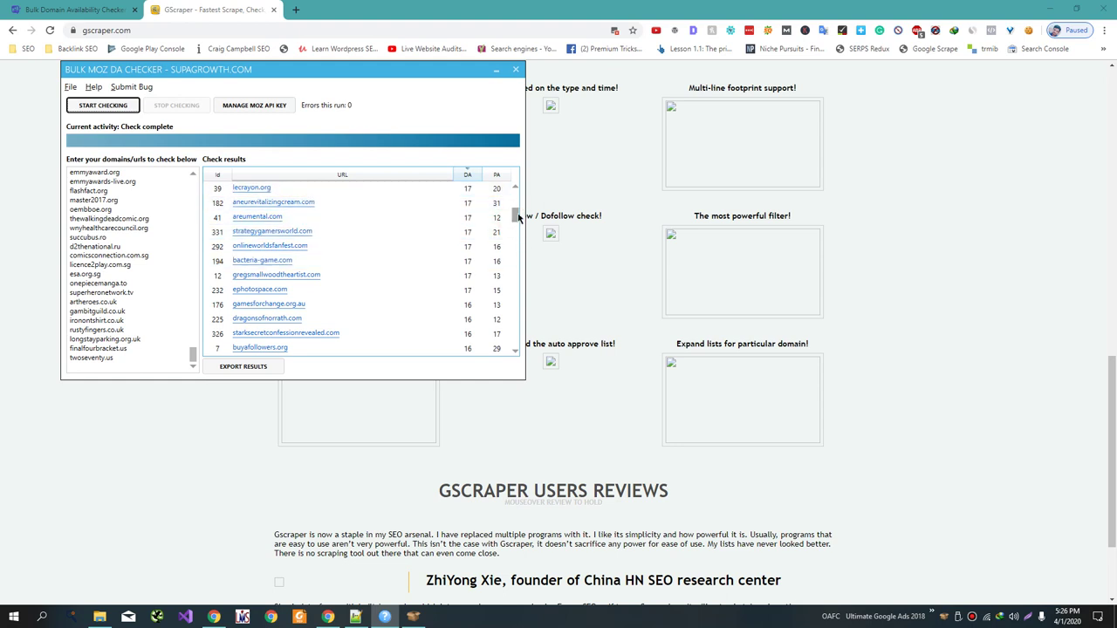
left_click_drag(517, 218, 512, 196)
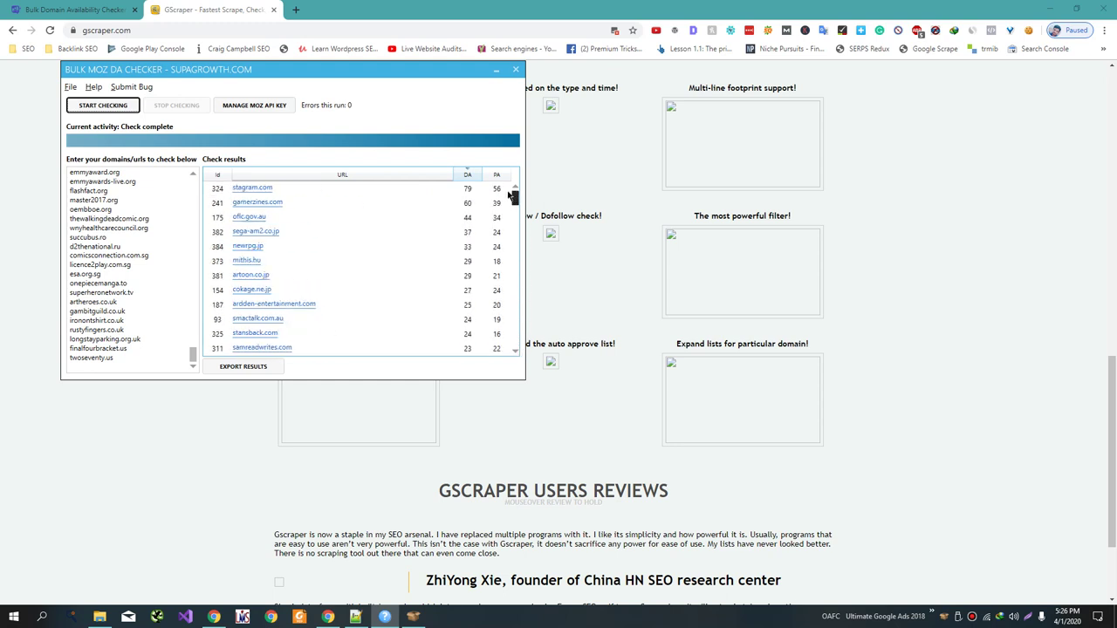
left_click(508, 192)
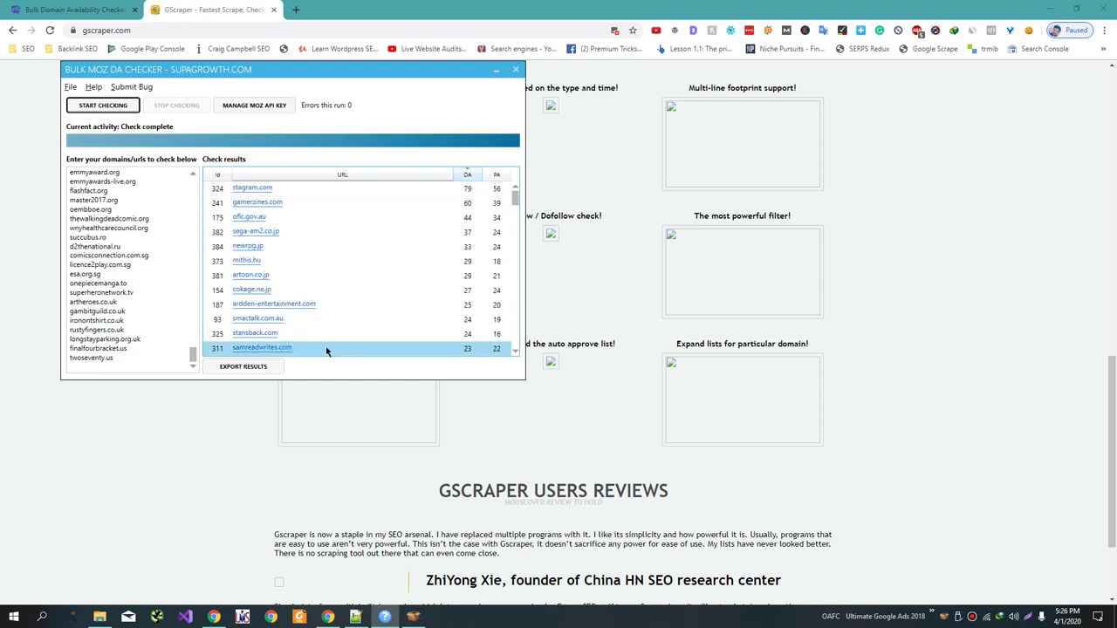
- Export the check results as Results.csv in the Documents folder, replacing the existing file, and return to the browser
left_click(240, 369)
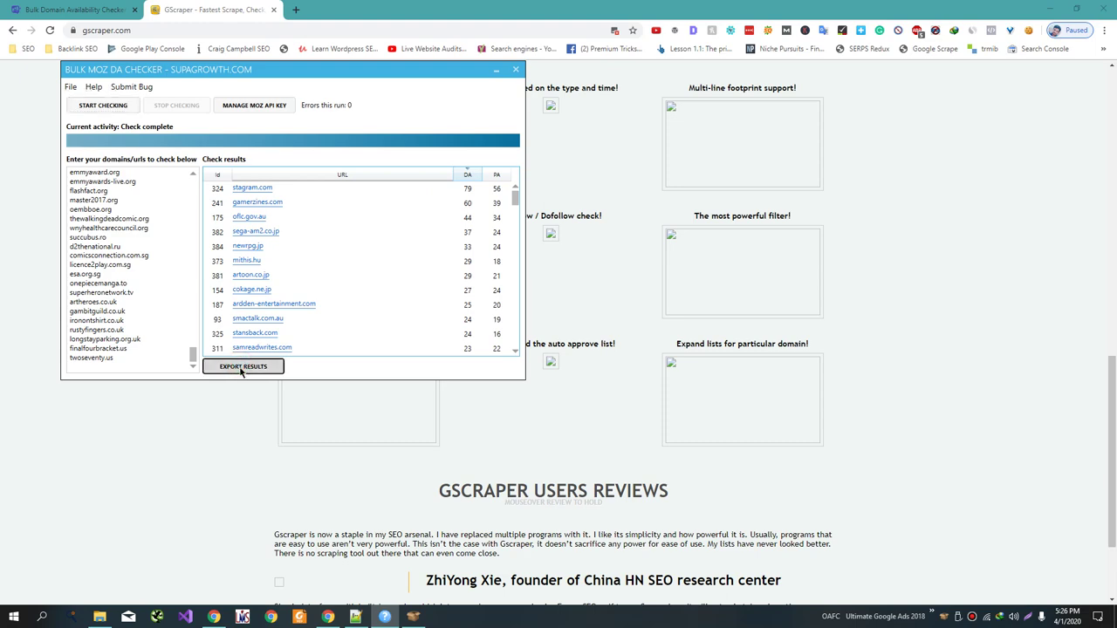
left_click(509, 357)
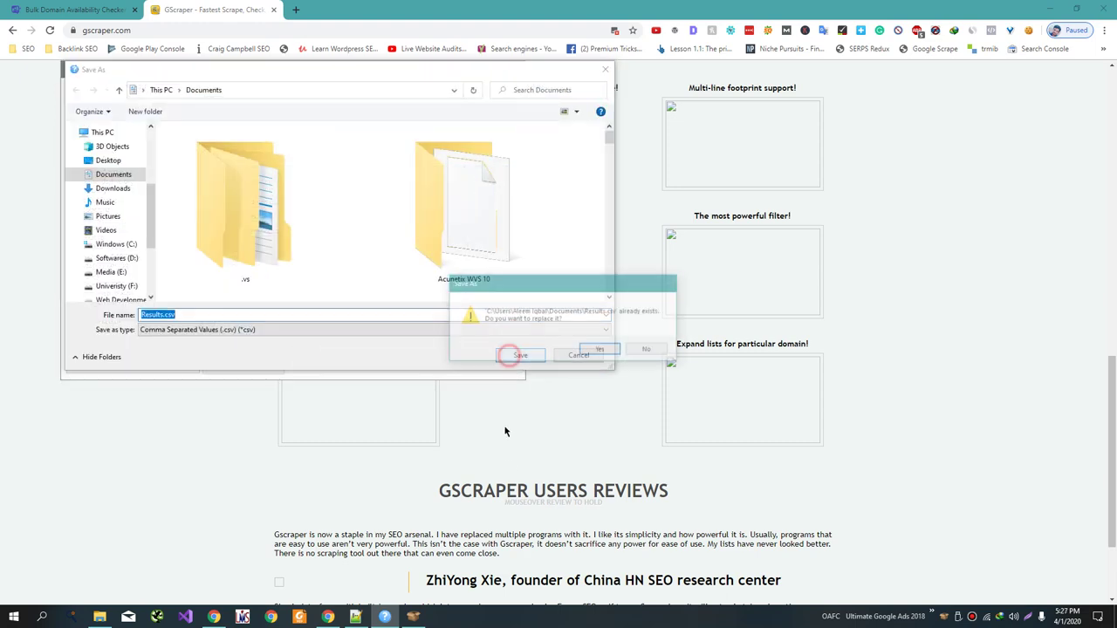
left_click(611, 351)
left_click(638, 625)
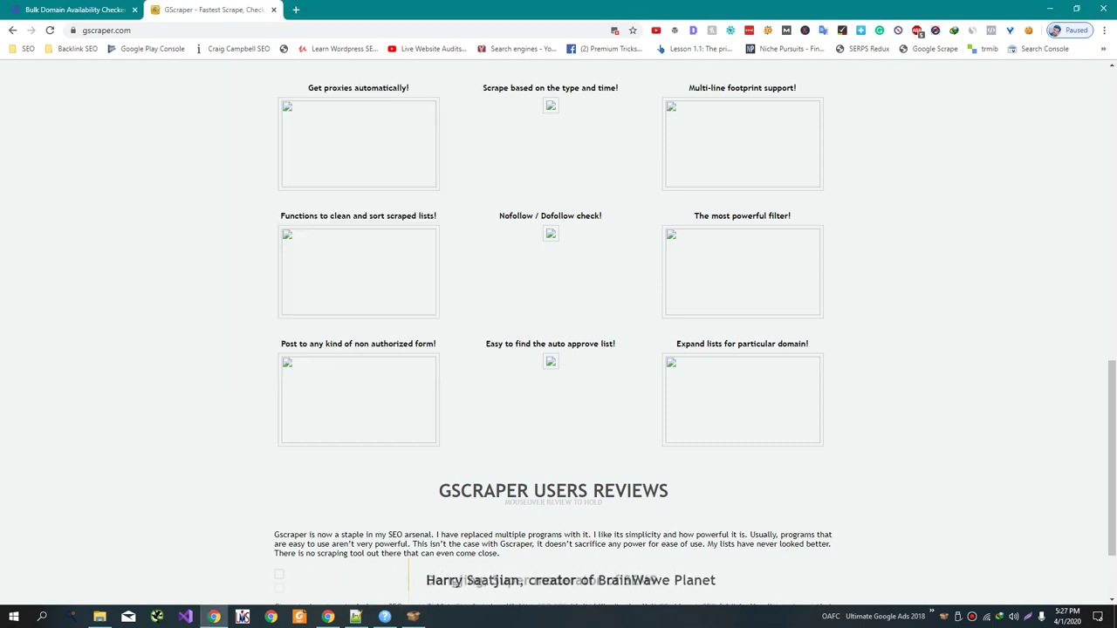
- Switch to ScrapeBox, clear the harvested URL list and replace it with the Facebook group URL from the clipboard
left_click(412, 616)
left_click(934, 143)
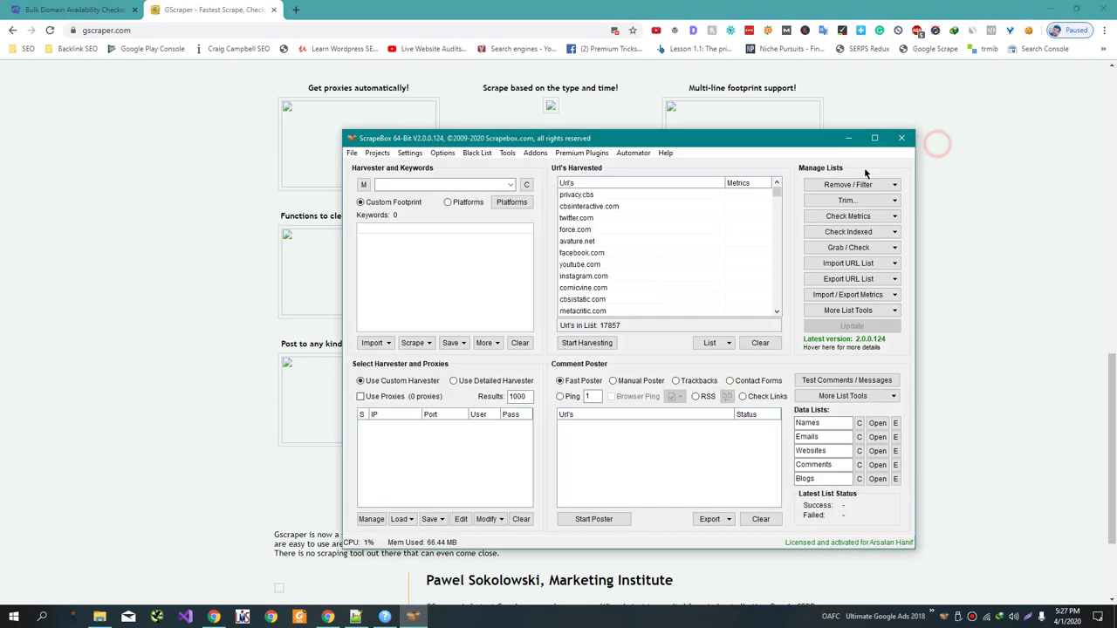
left_click(763, 348)
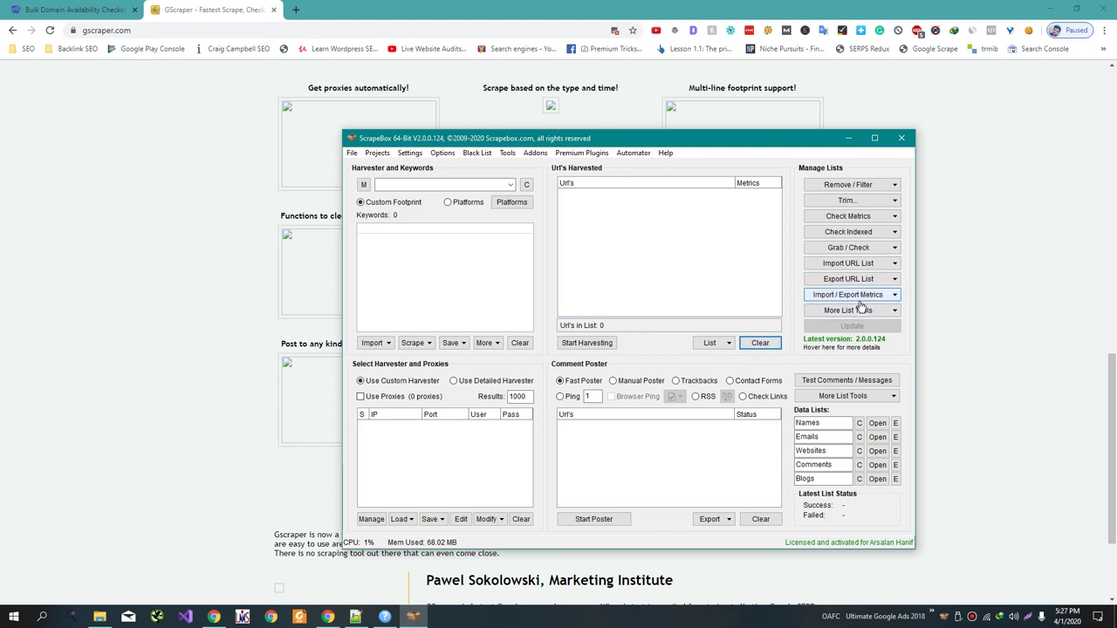
left_click(862, 280)
left_click(860, 264)
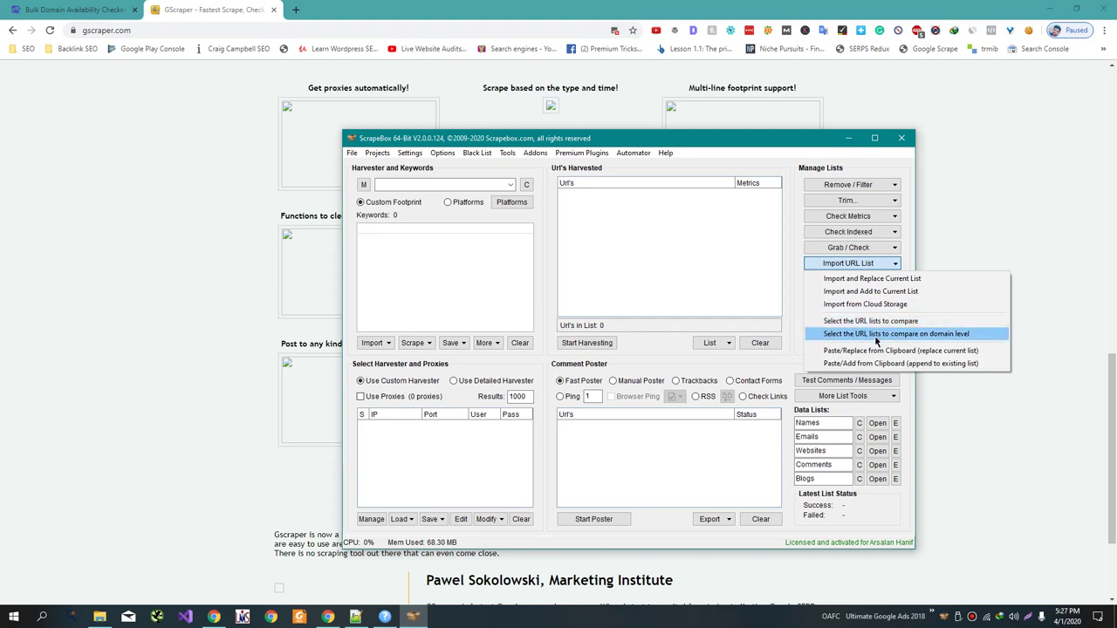
left_click(879, 352)
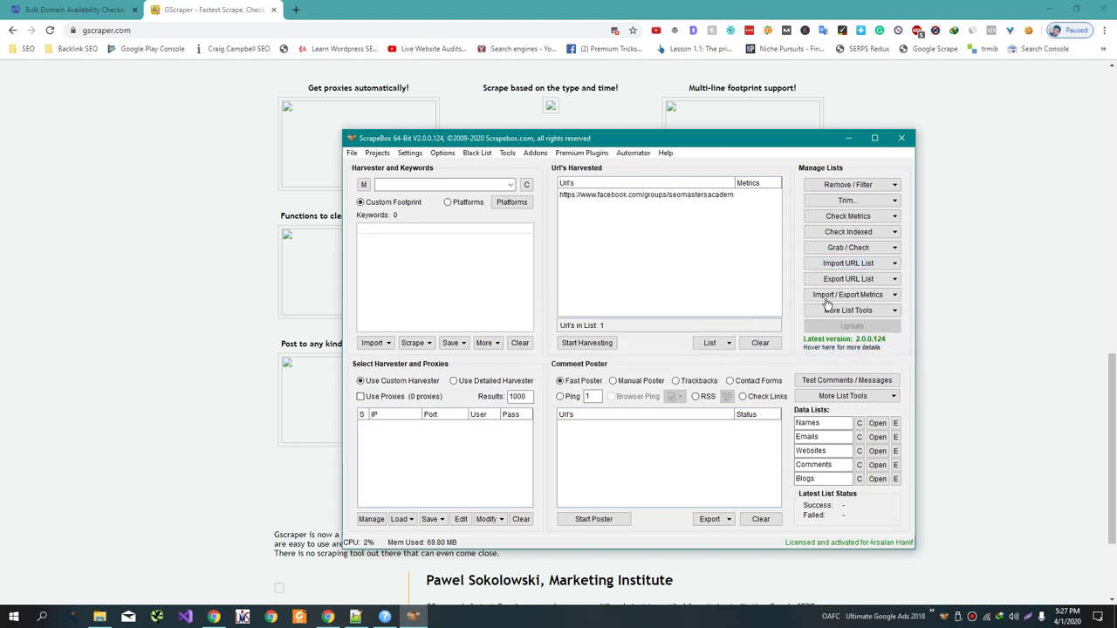
- Run the unregistered-domain check on the pasted URL's domain, facebook.com, and close the Domain Lookup window
left_click(845, 248)
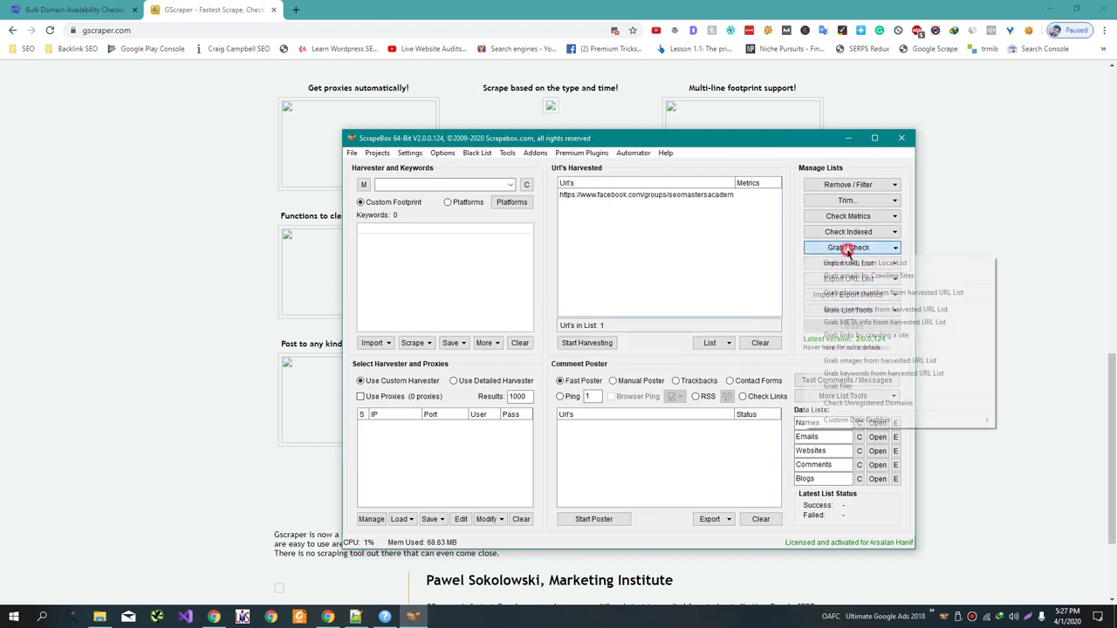
left_click(870, 403)
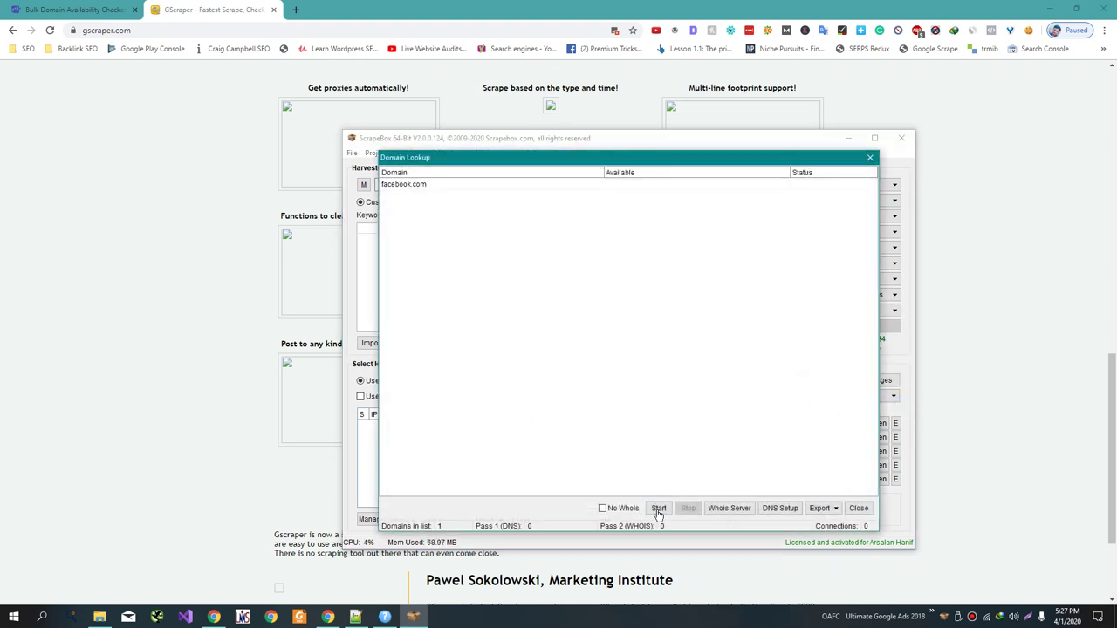
left_click(658, 510)
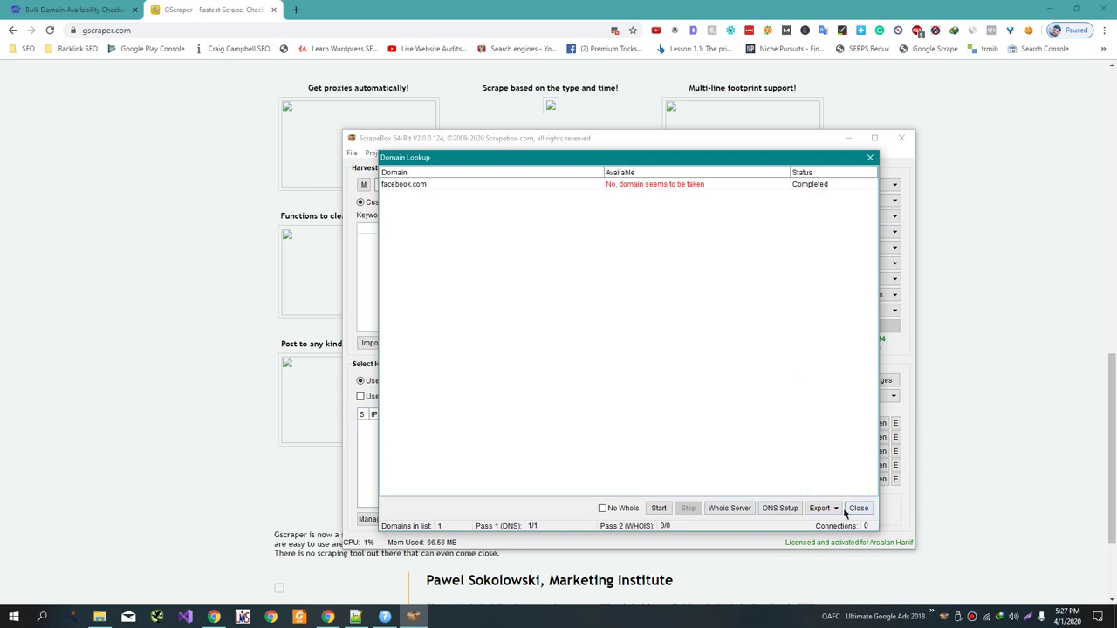
left_click(874, 158)
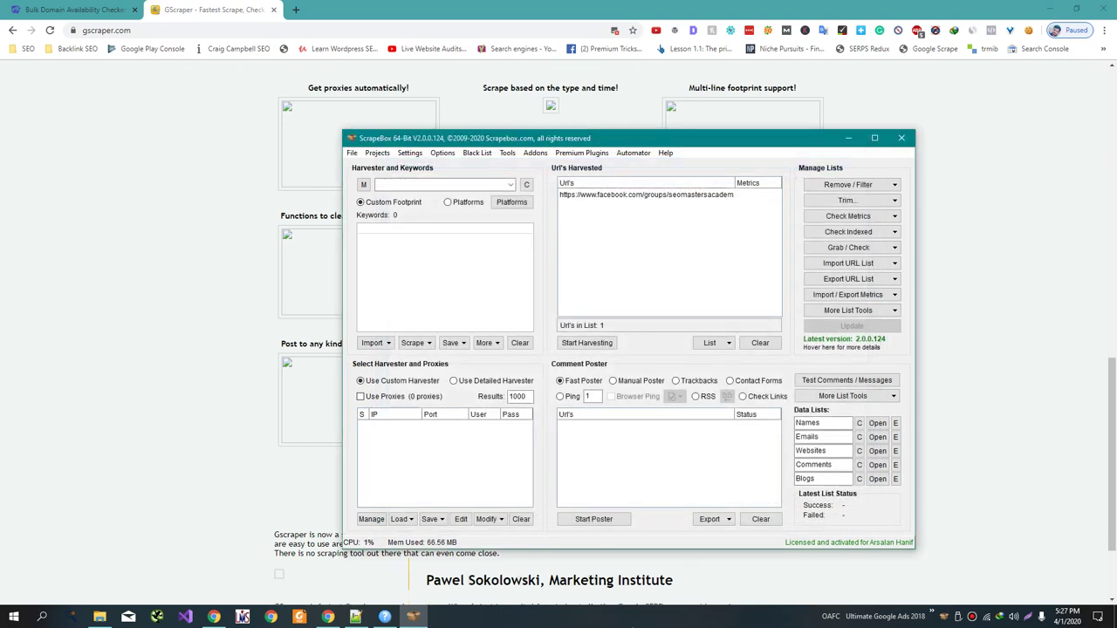